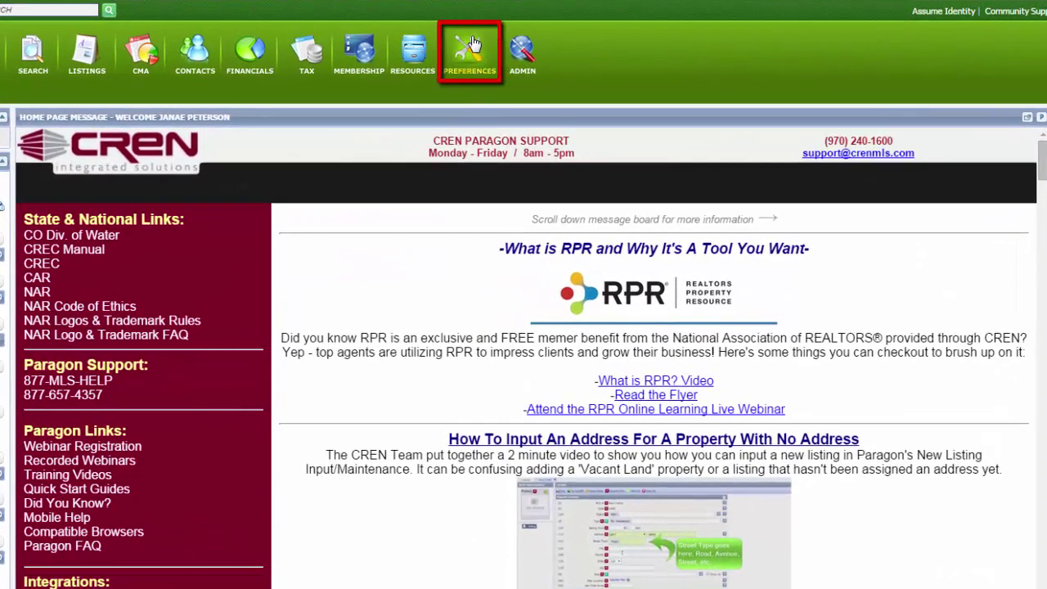
# Step: Launch the Client Connect Preferences Wizard from Preferences and advance to the agent login settings
pyautogui.click(472, 42)
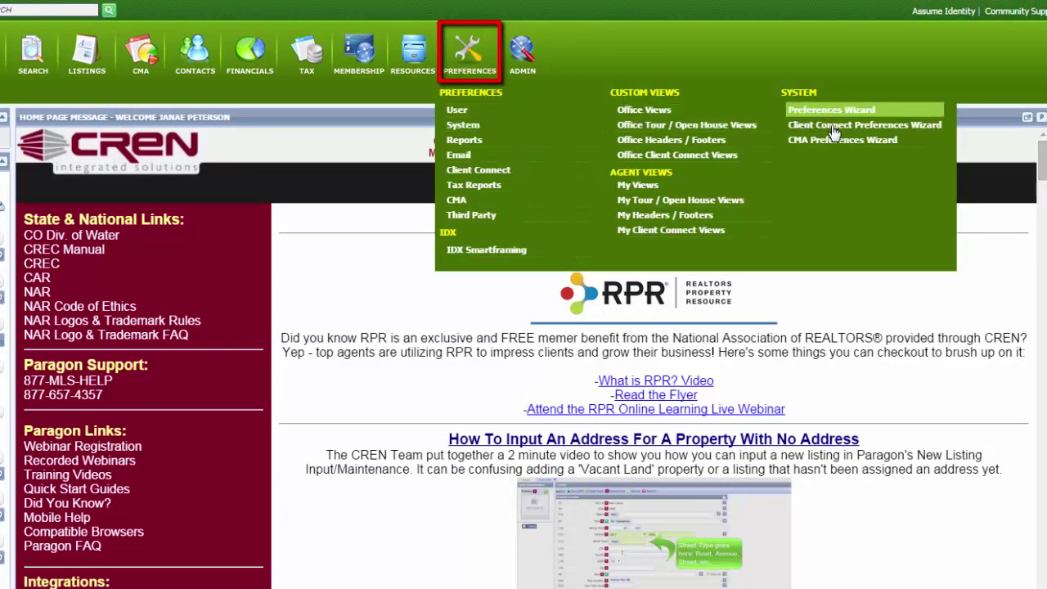
pyautogui.click(833, 127)
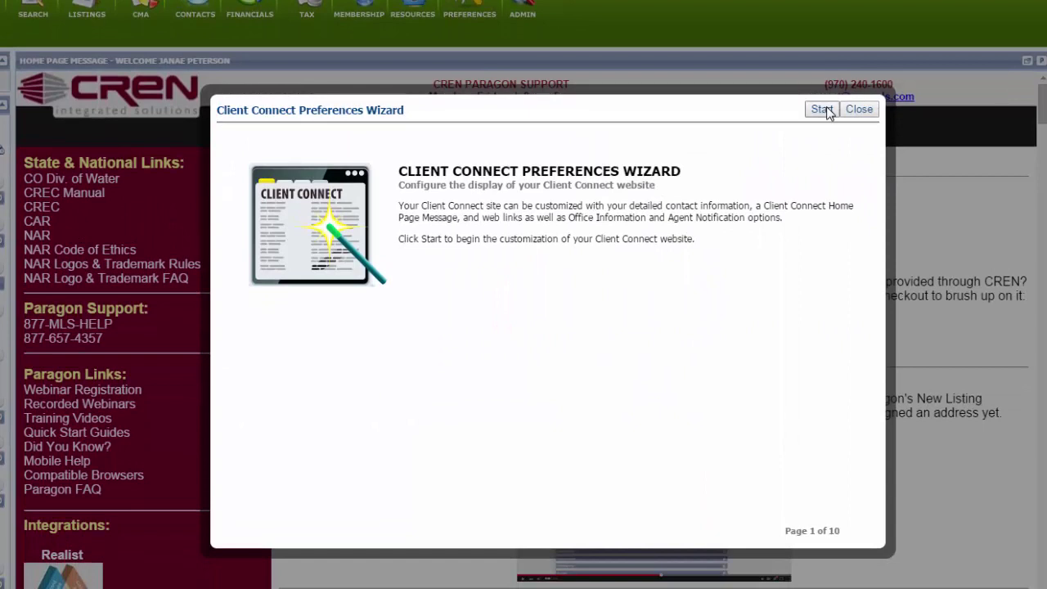
pyautogui.click(821, 110)
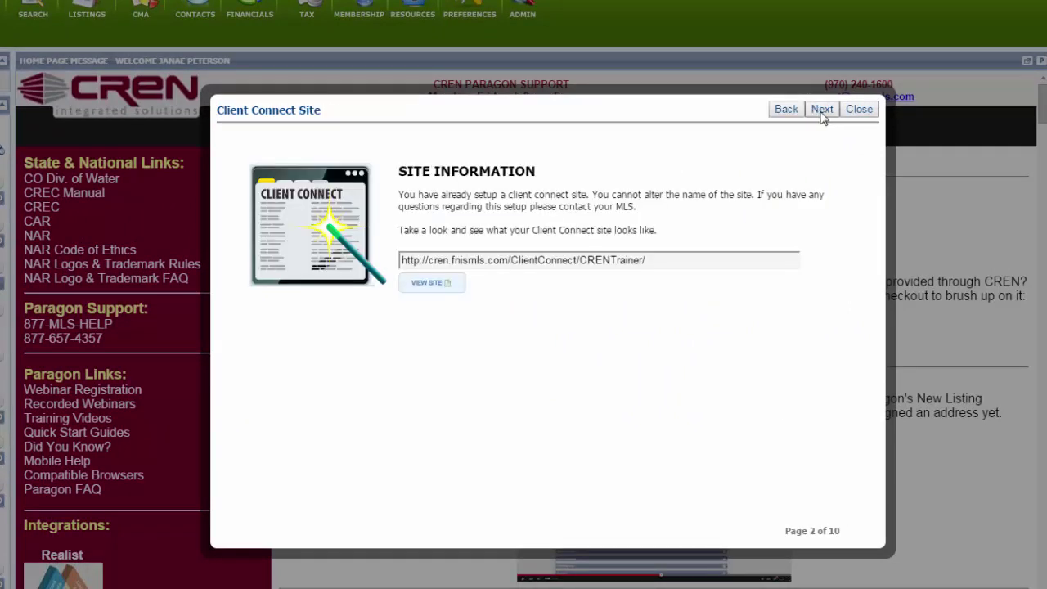
pyautogui.click(823, 109)
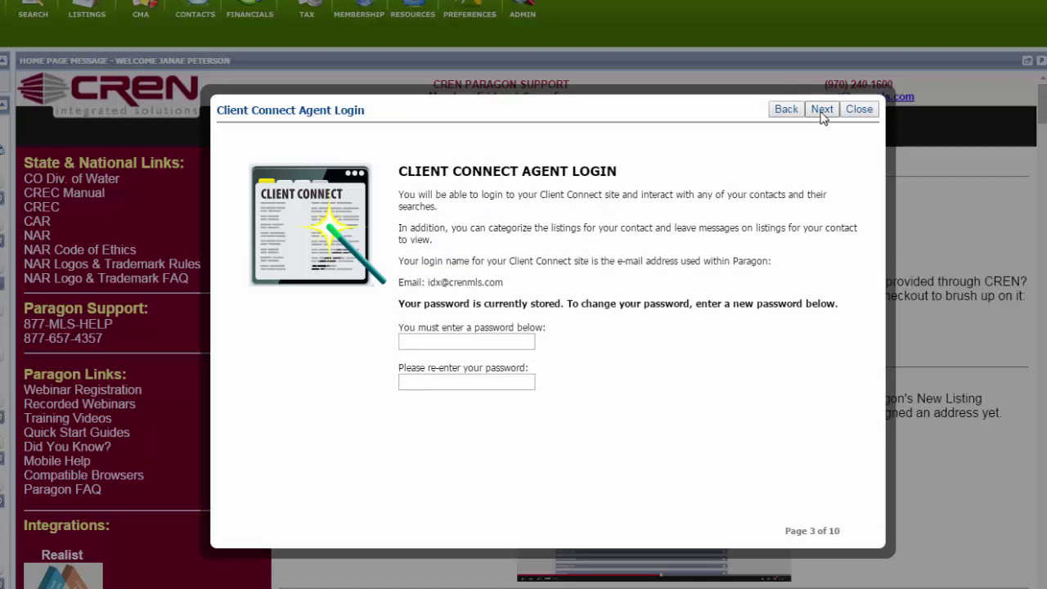
# Step: Enter a new agent login password and move to re-entering it
pyautogui.click(482, 344)
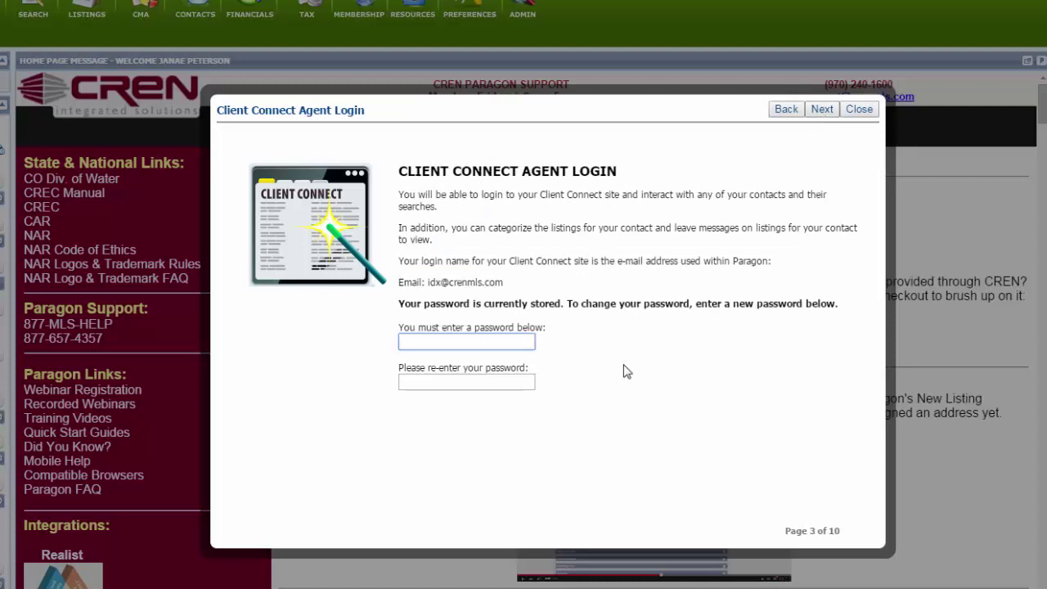
pyautogui.write('••••••••')
pyautogui.press('Tab')
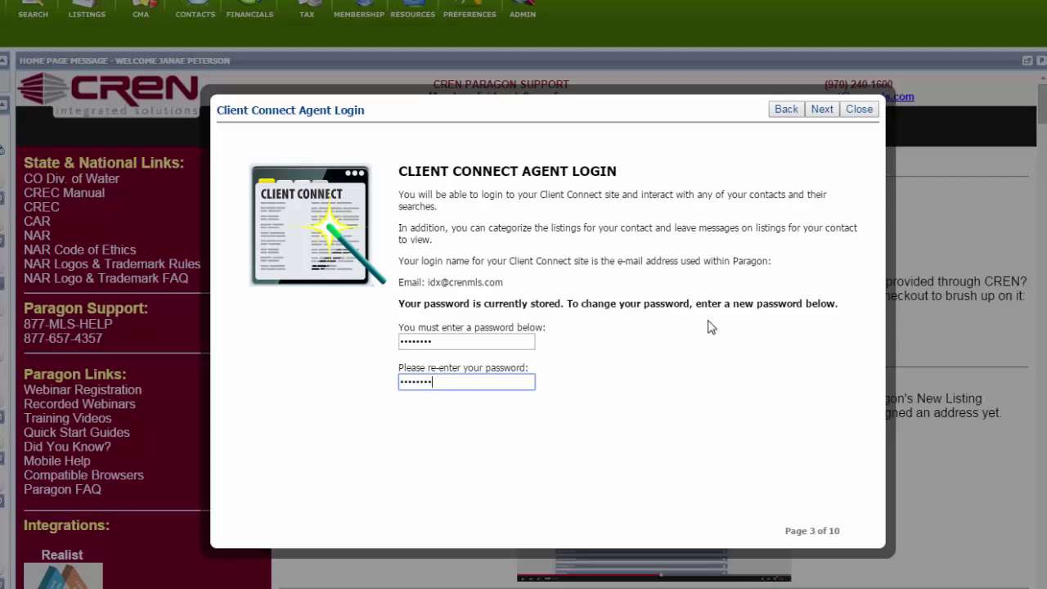
pyautogui.click(825, 109)
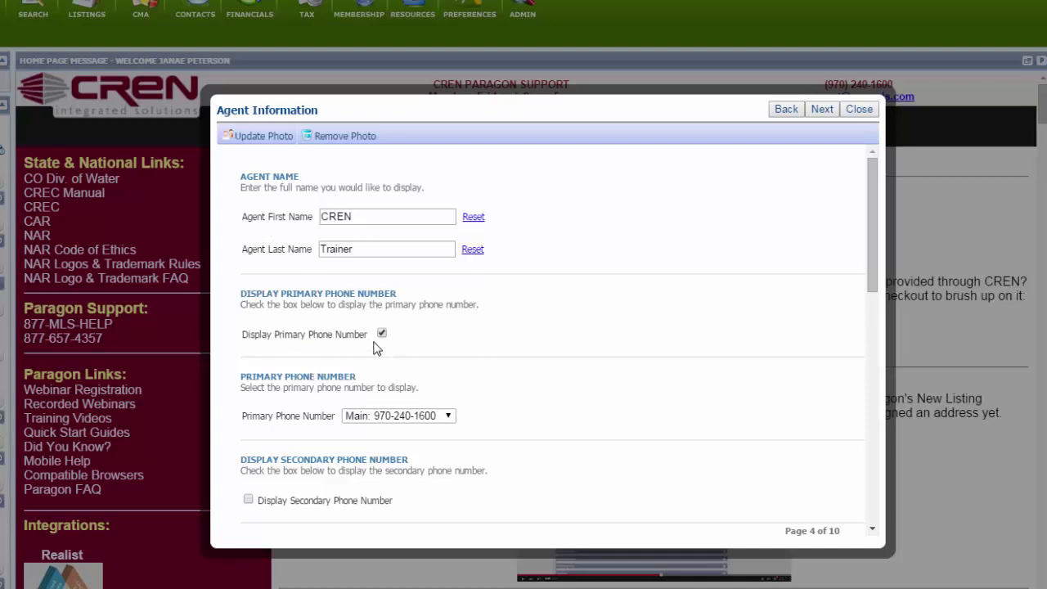
pyautogui.scroll(-1, 536, 346)
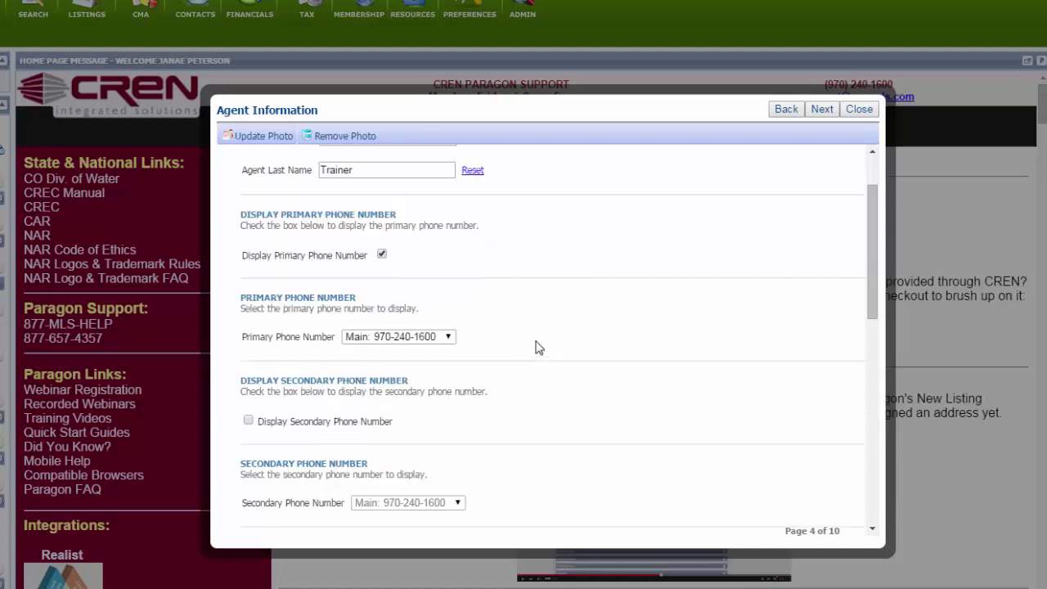
pyautogui.scroll(-1, 547, 384)
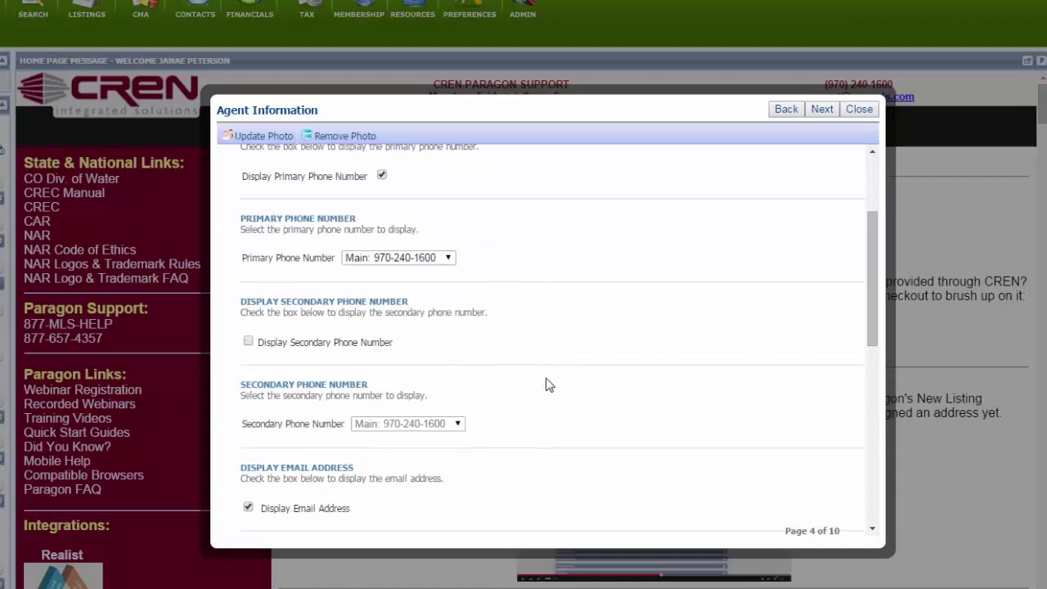
pyautogui.click(248, 343)
pyautogui.click(387, 425)
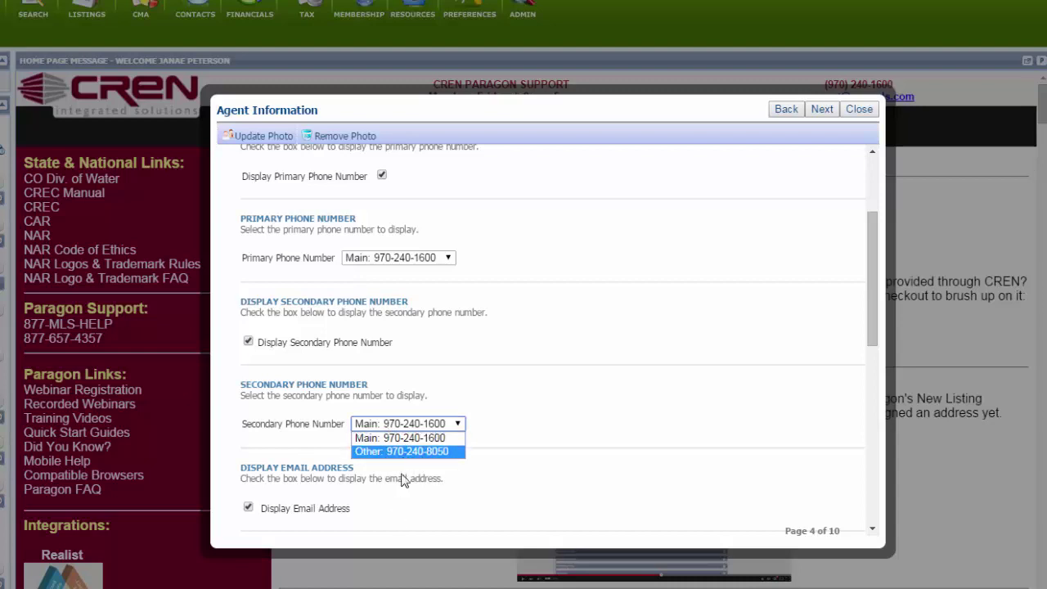
pyautogui.click(419, 382)
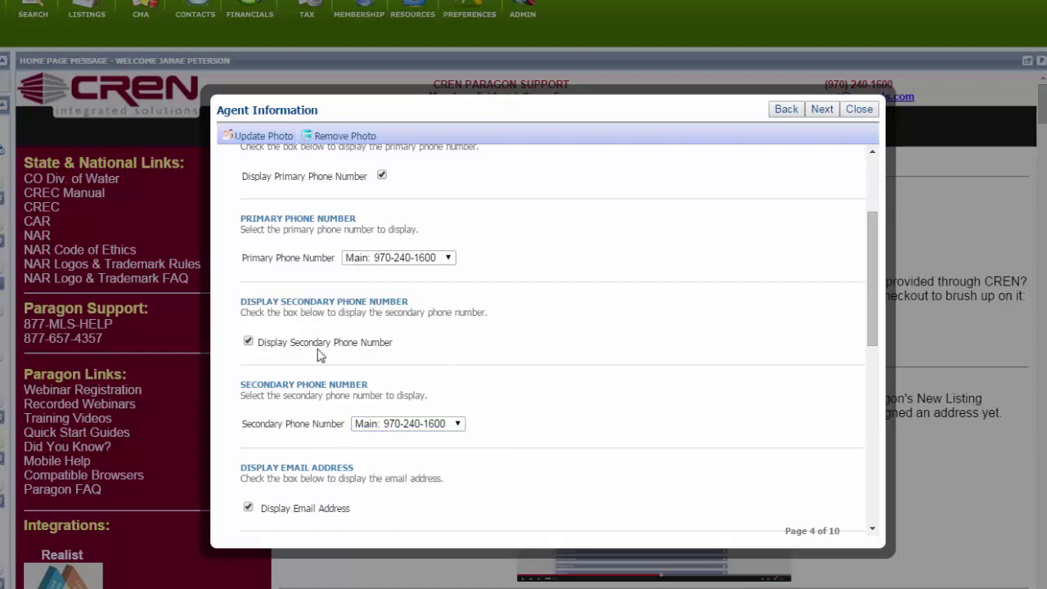
pyautogui.click(248, 342)
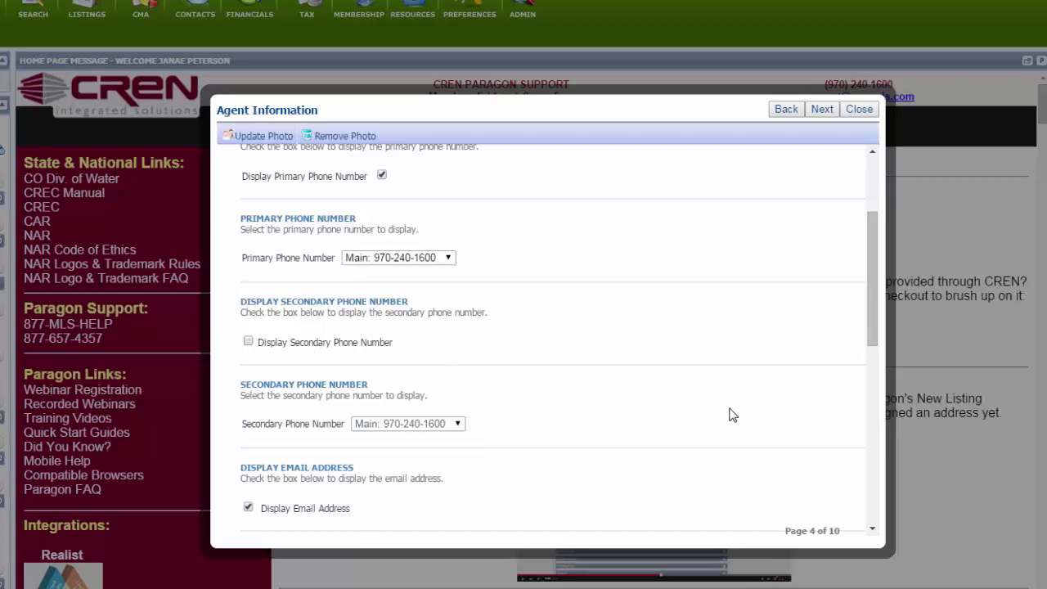
pyautogui.scroll(-3, 732, 415)
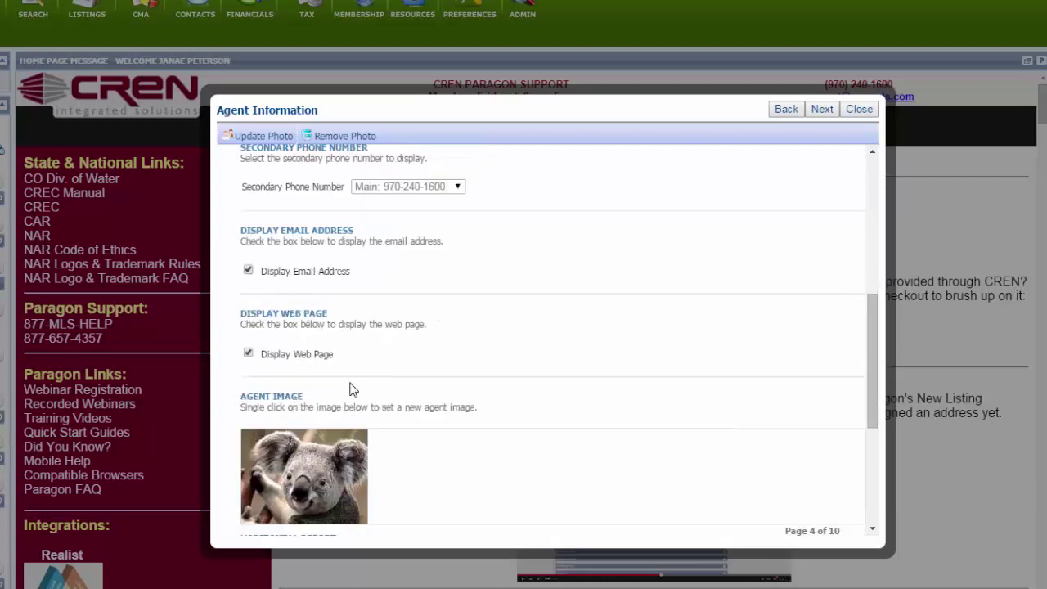
pyautogui.scroll(-2, 565, 374)
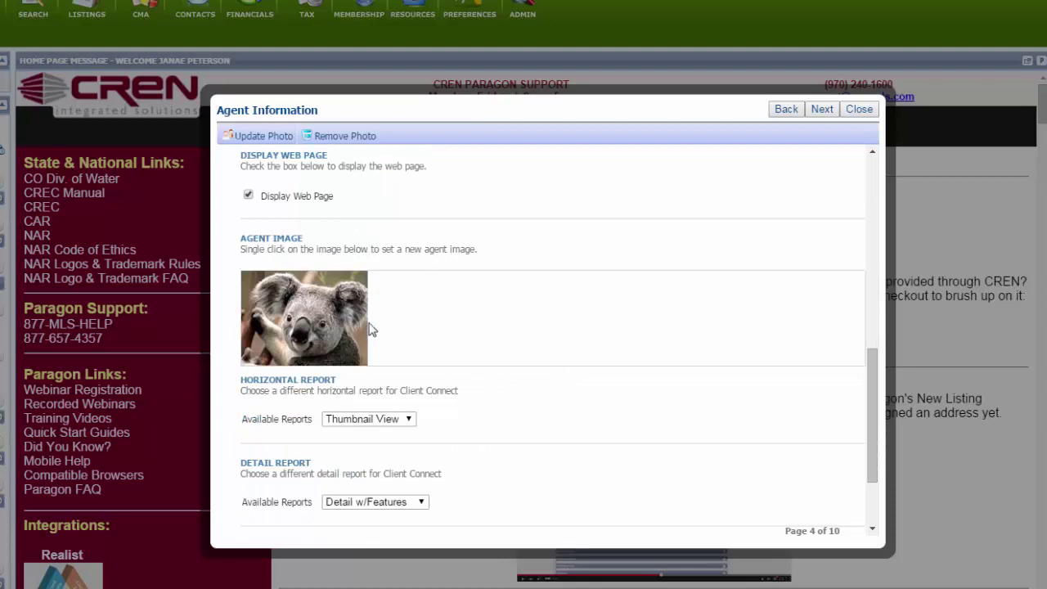
# Step: Replace the agent image with Koala.jpg from My Images
pyautogui.click(310, 331)
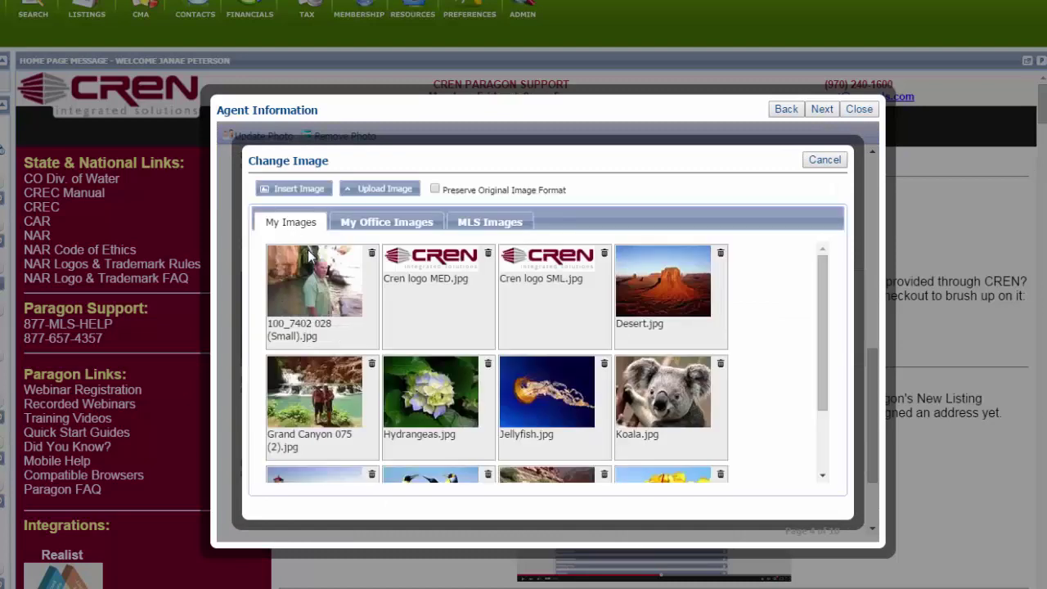
pyautogui.scroll(-2, 437, 321)
pyautogui.scroll(2, 461, 346)
pyautogui.click(655, 376)
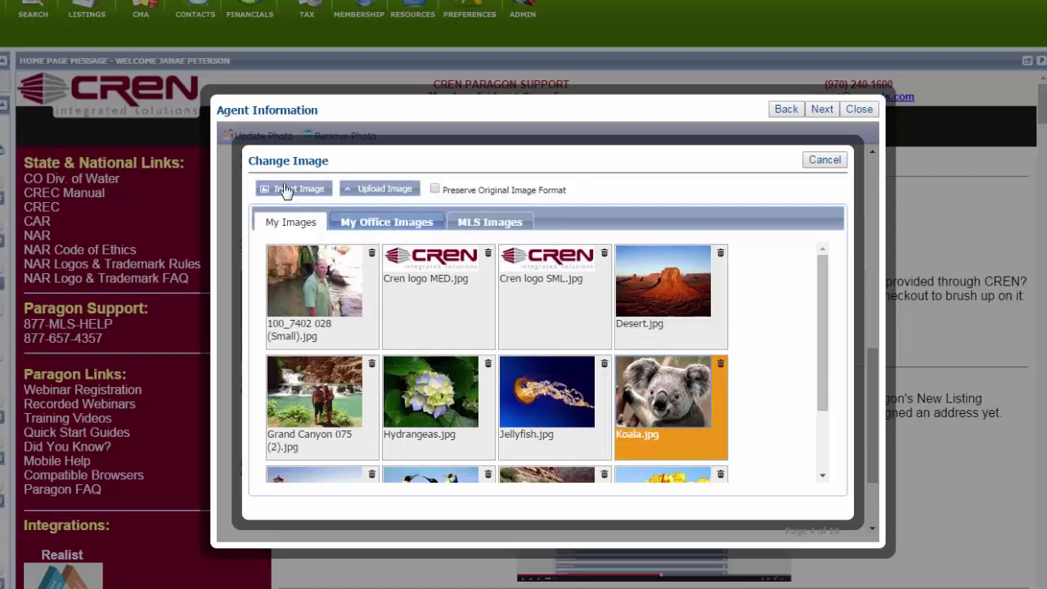
pyautogui.click(283, 191)
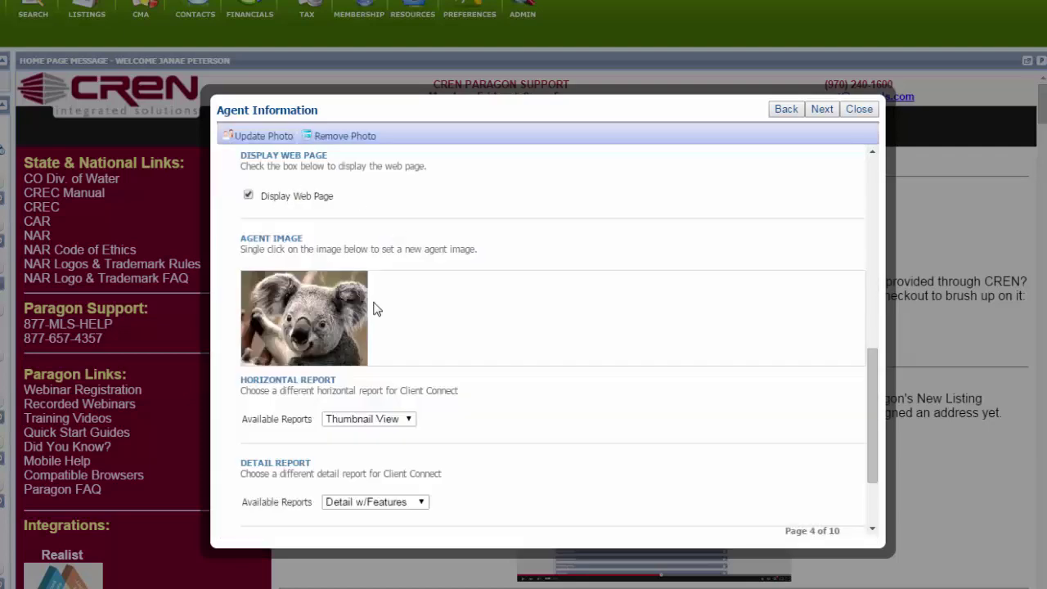
pyautogui.scroll(-3, 488, 378)
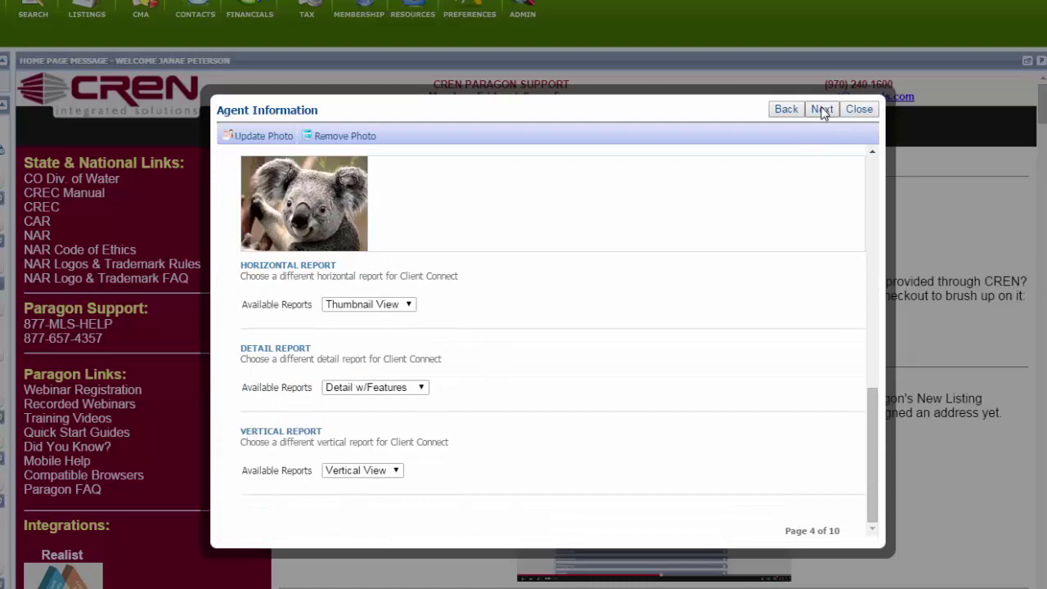
# Step: Keep the tree-and-park banner and advance to the Home Page Message page, 6 of 10
pyautogui.click(823, 110)
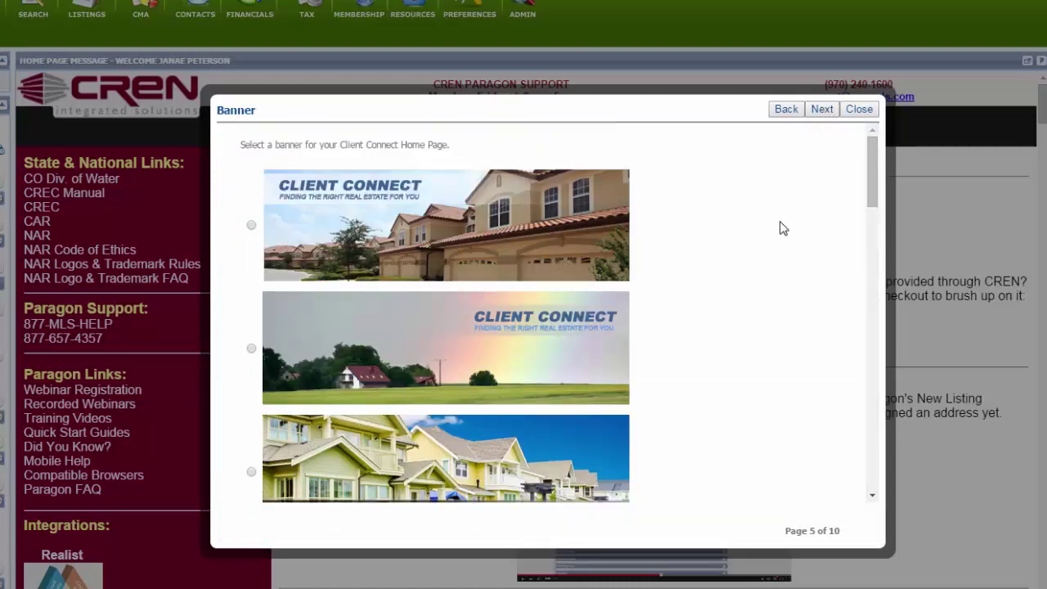
pyautogui.moveTo(872, 191); pyautogui.dragTo(862, 342)
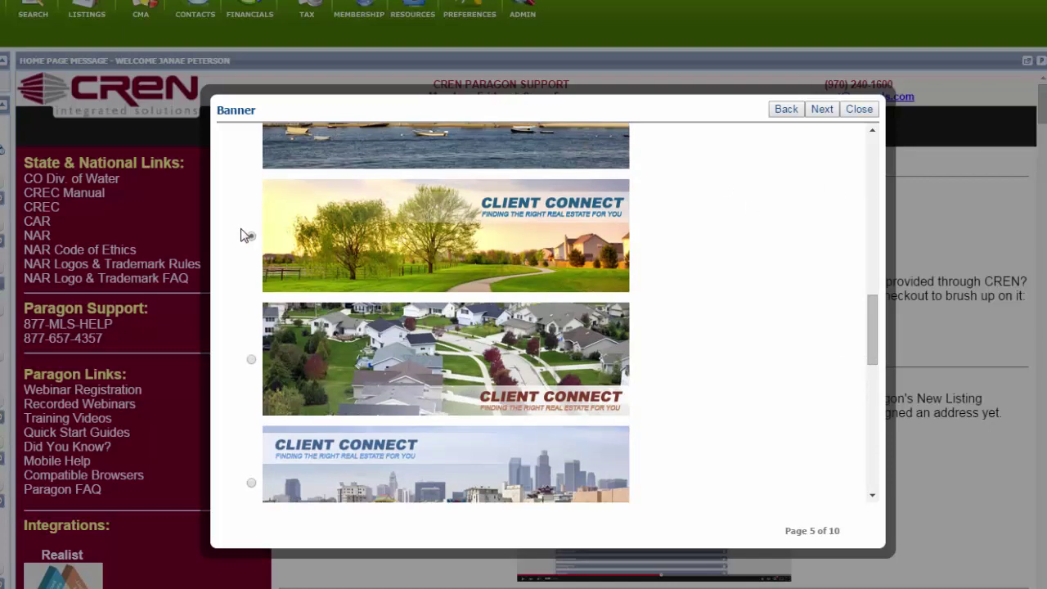
pyautogui.click(822, 109)
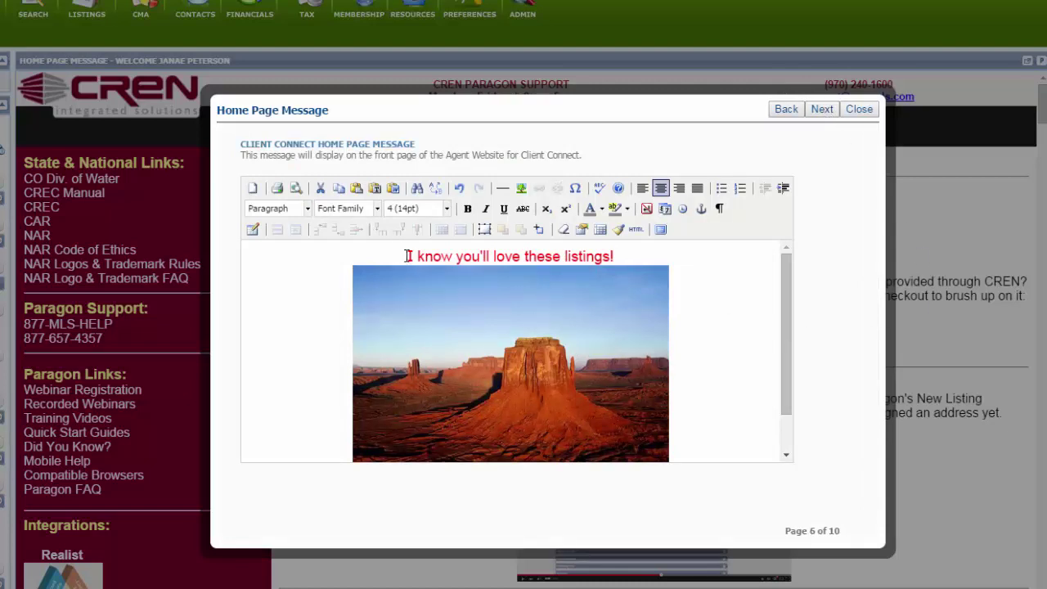
# Step: Make the heading 'I know you'll love these listings!' bold, italic and underlined
pyautogui.moveTo(407, 256); pyautogui.dragTo(623, 256)
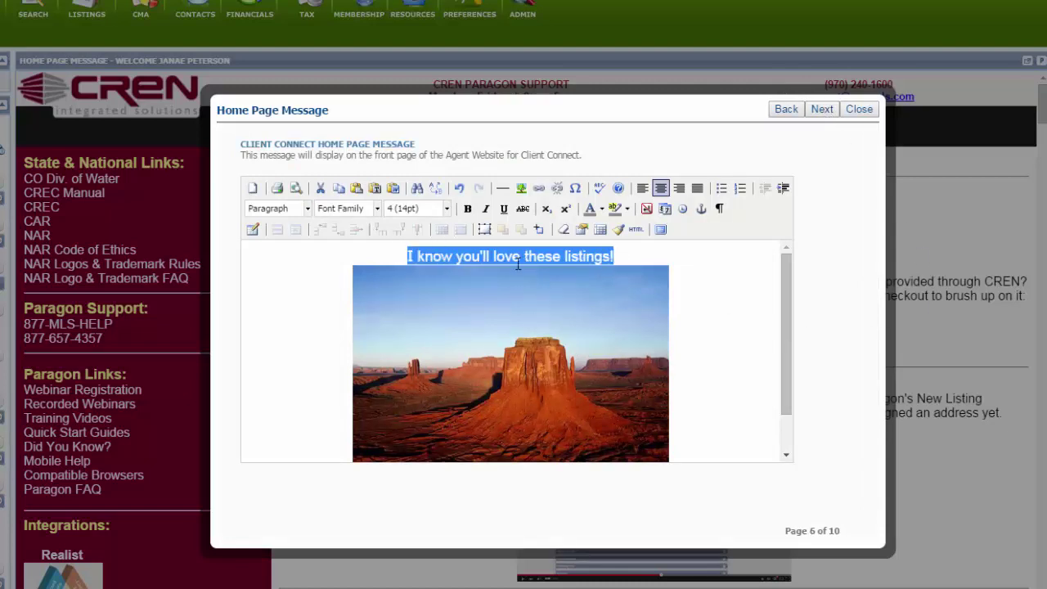
pyautogui.click(474, 260)
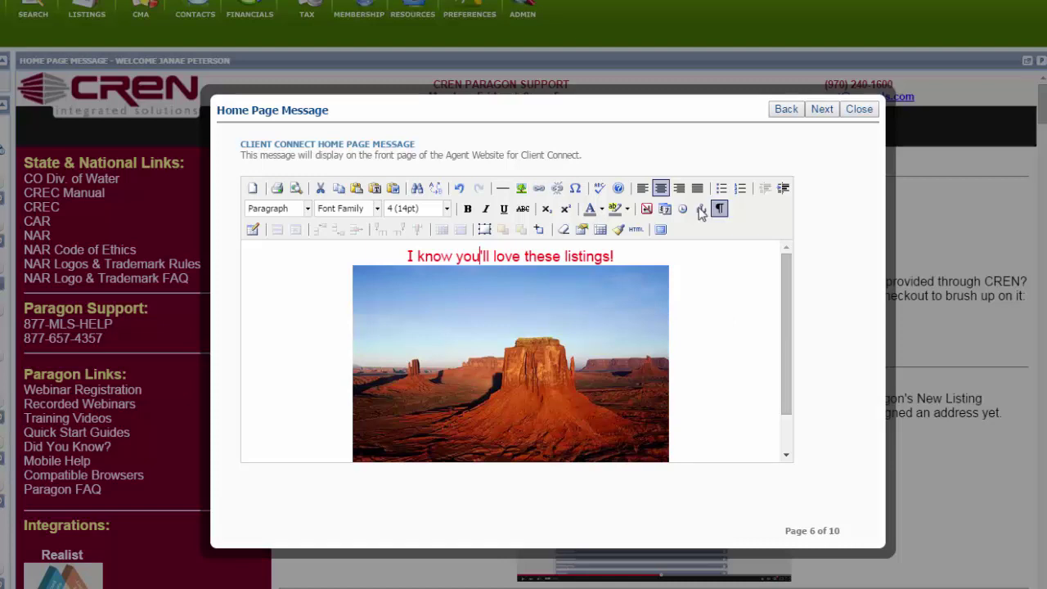
pyautogui.click(636, 230)
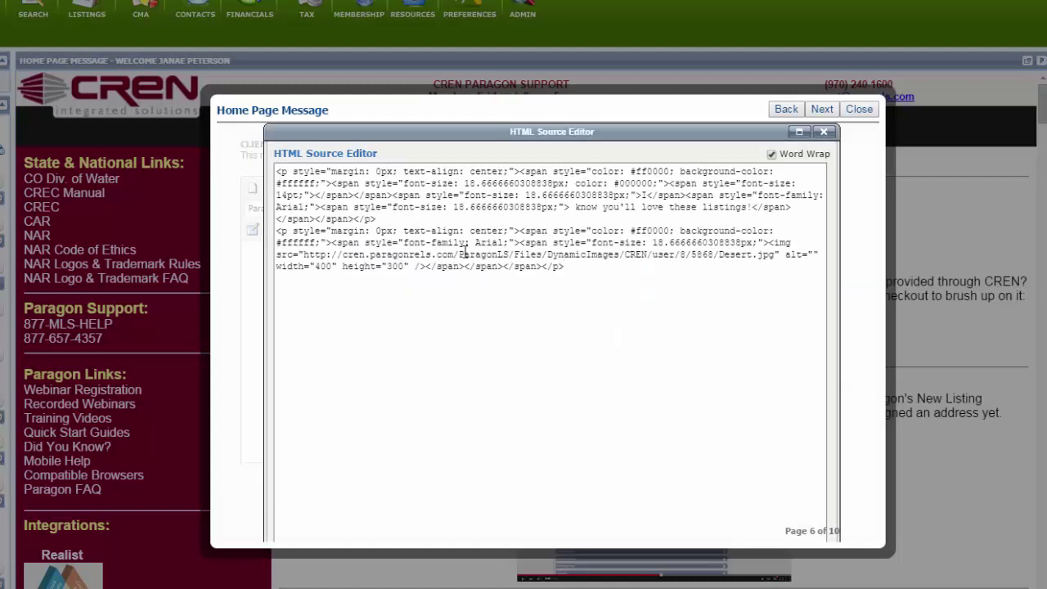
pyautogui.click(824, 132)
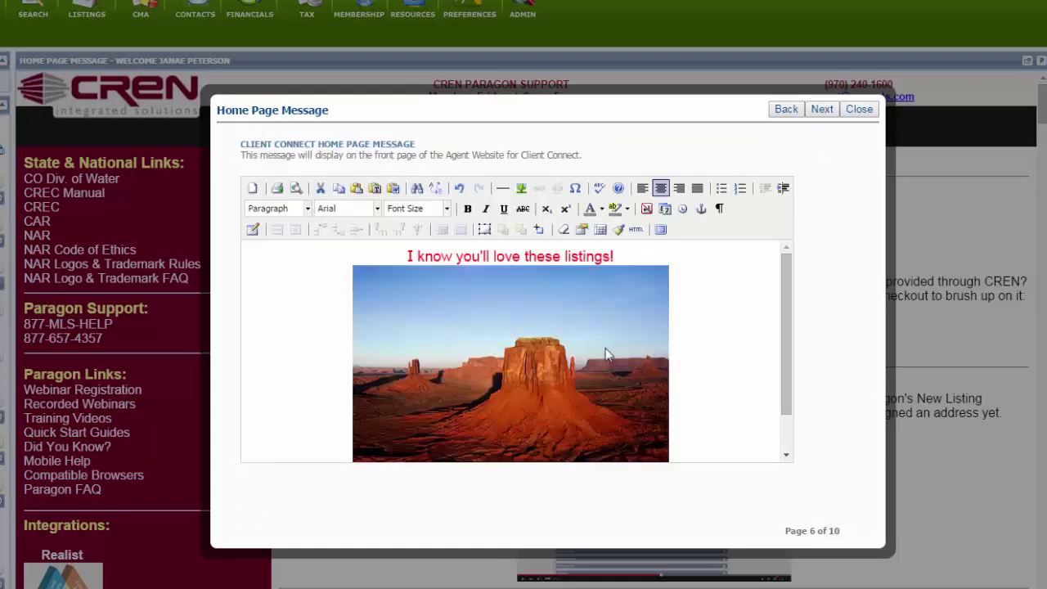
pyautogui.moveTo(612, 257); pyautogui.dragTo(406, 257)
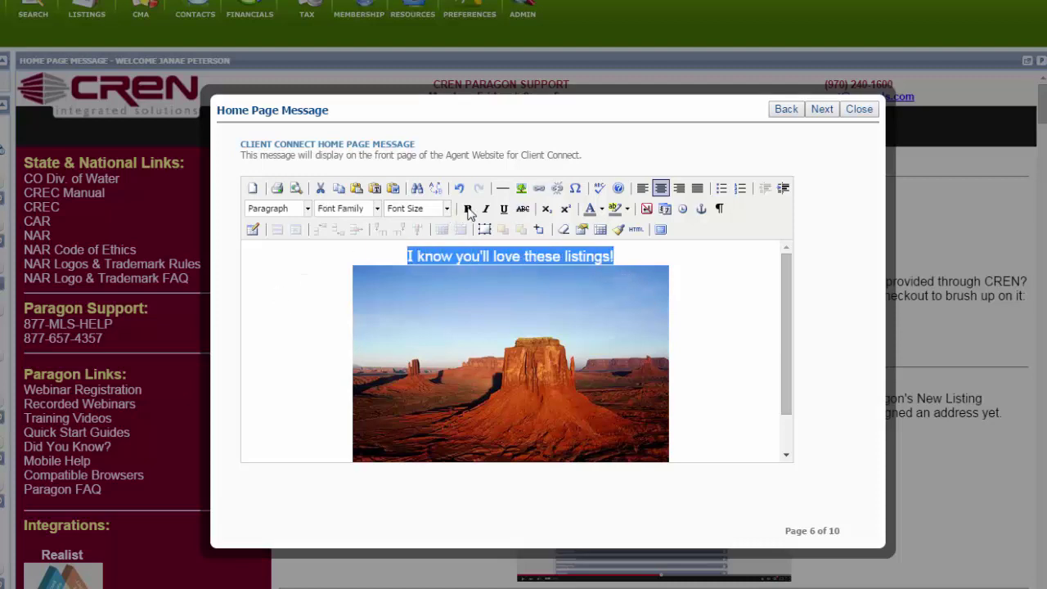
pyautogui.click(467, 208)
pyautogui.click(486, 209)
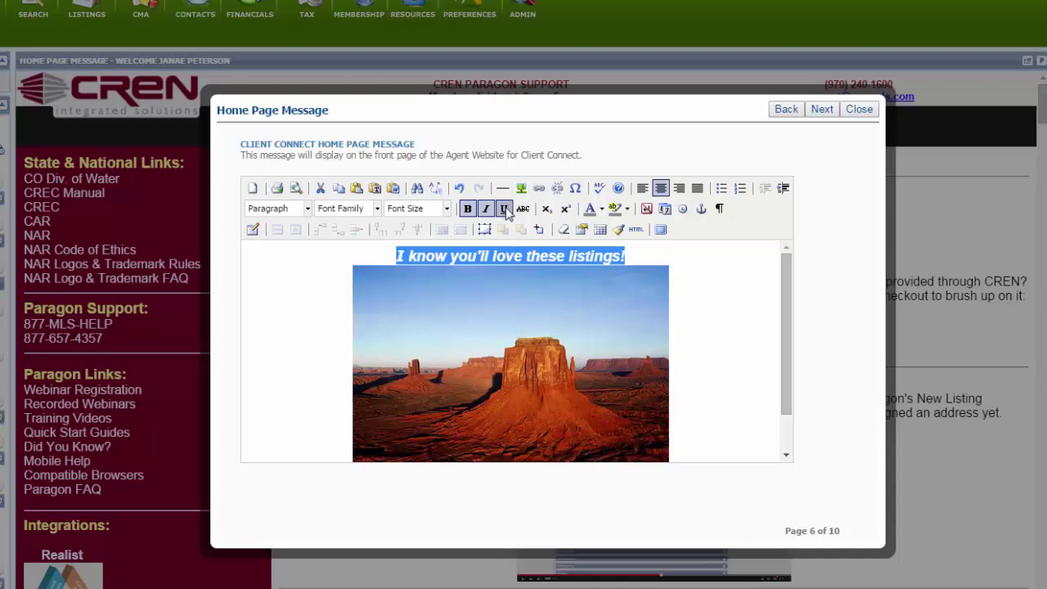
pyautogui.click(504, 208)
pyautogui.click(759, 312)
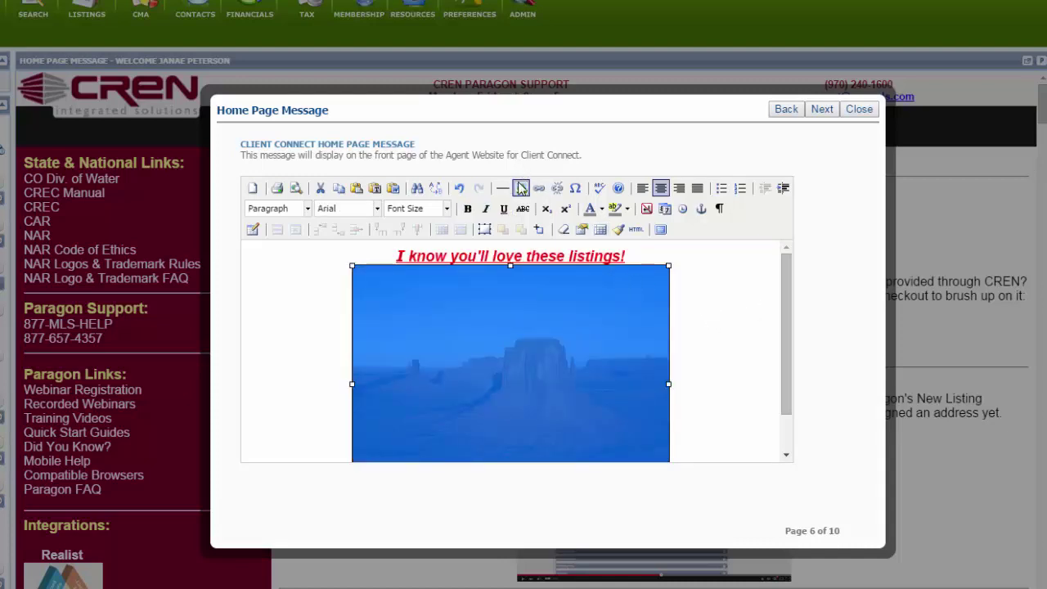
pyautogui.click(522, 256)
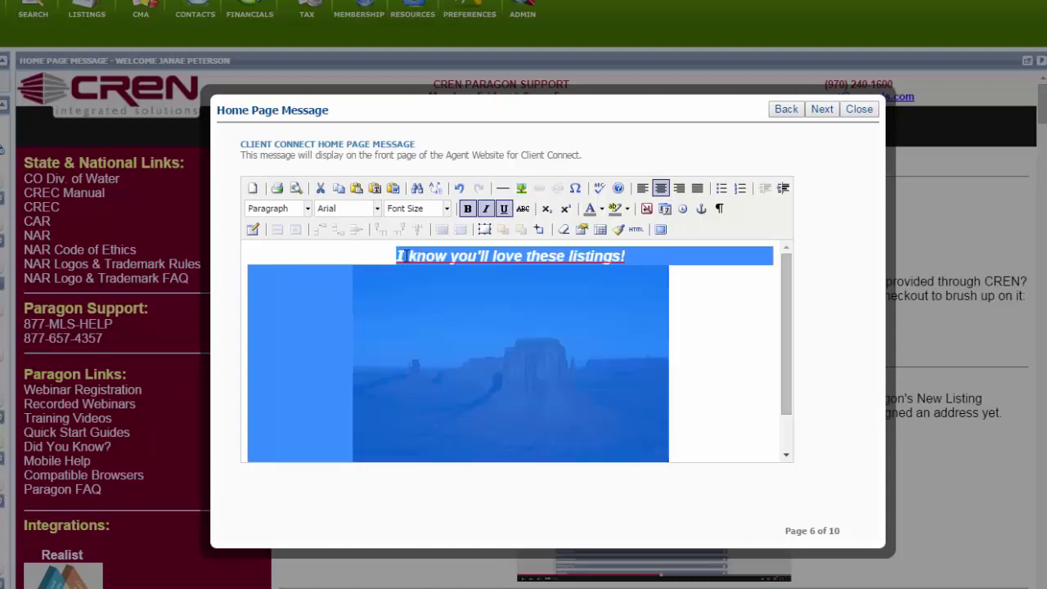
# Step: Center the whole home page message, heading and desert photo, and continue to Links
pyautogui.hotkey('ctrl', 'a')
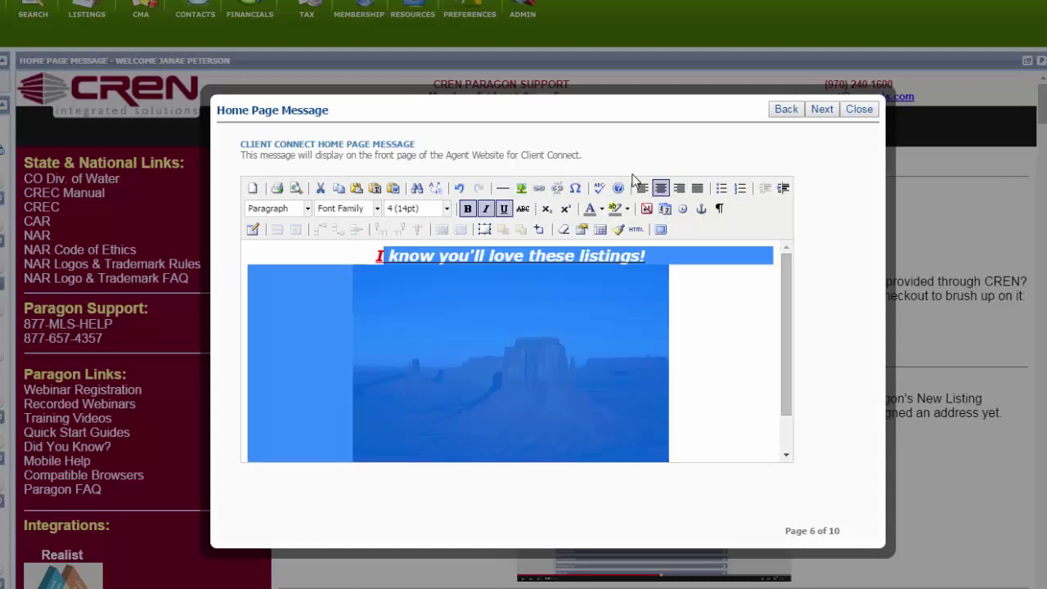
pyautogui.click(642, 188)
pyautogui.click(679, 188)
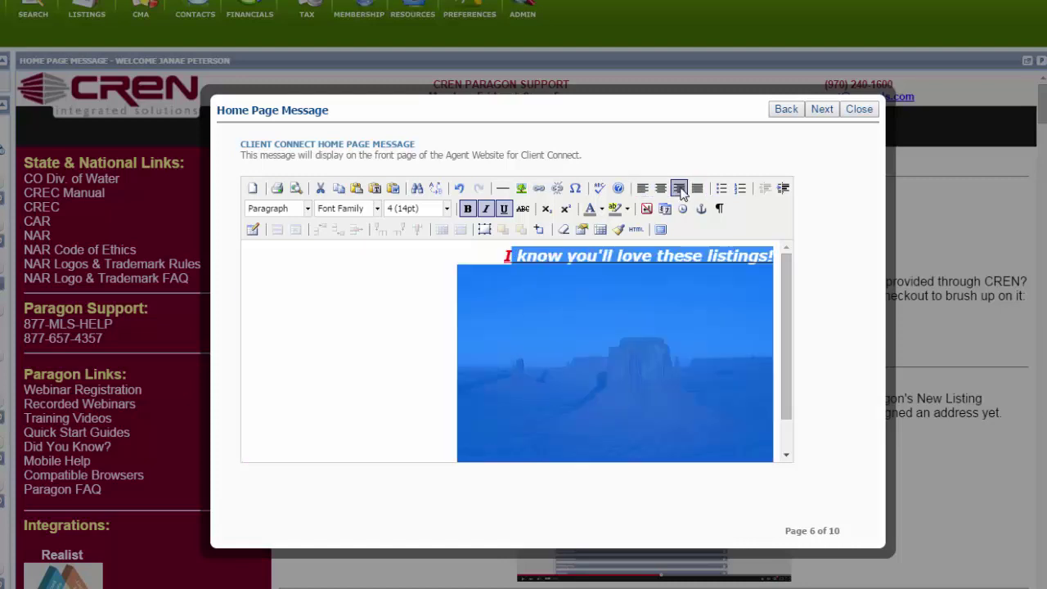
pyautogui.click(661, 189)
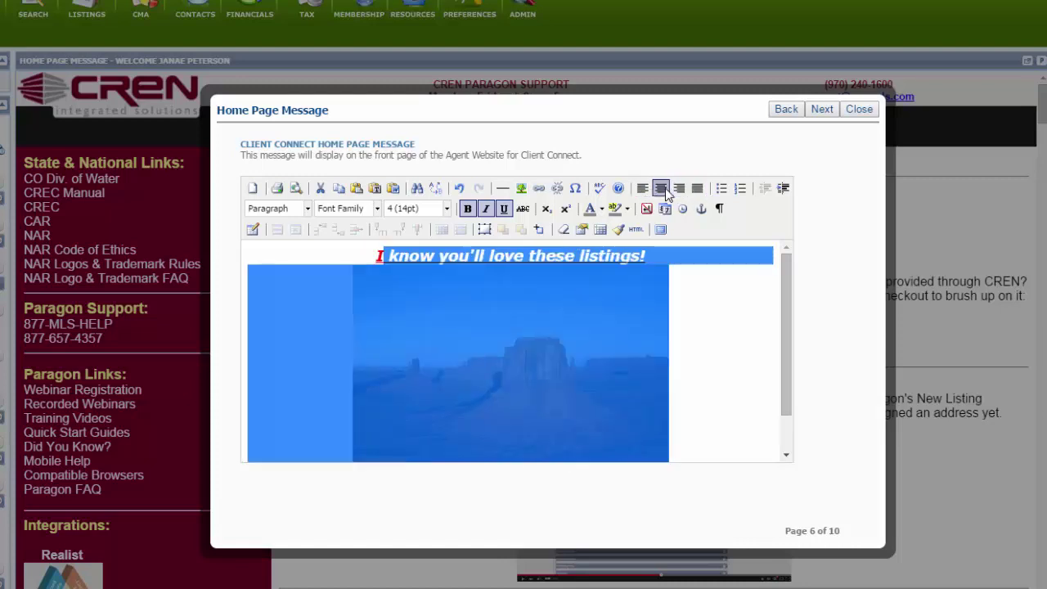
pyautogui.click(683, 320)
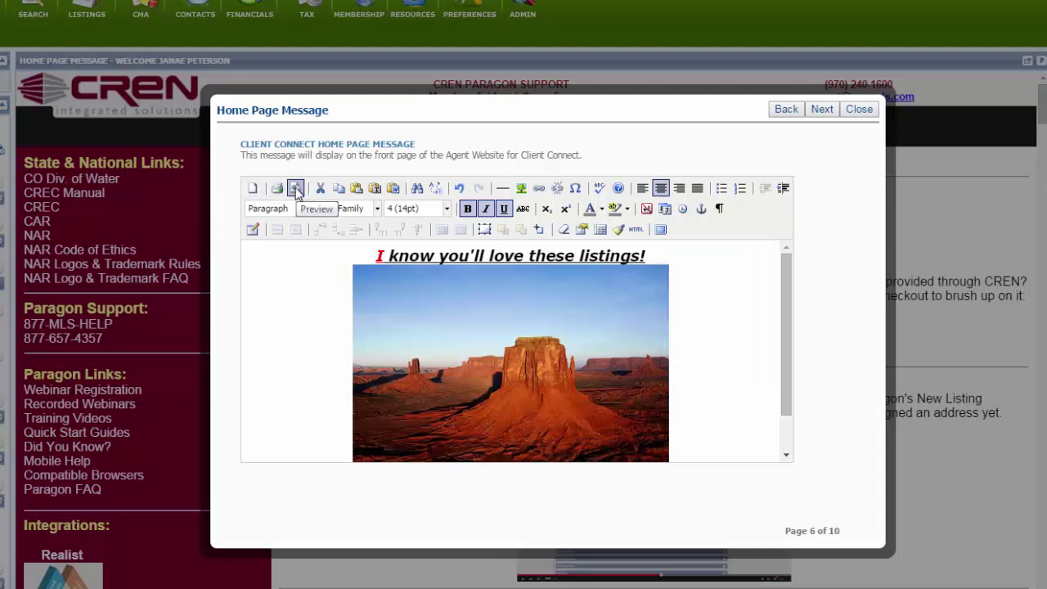
pyautogui.click(822, 110)
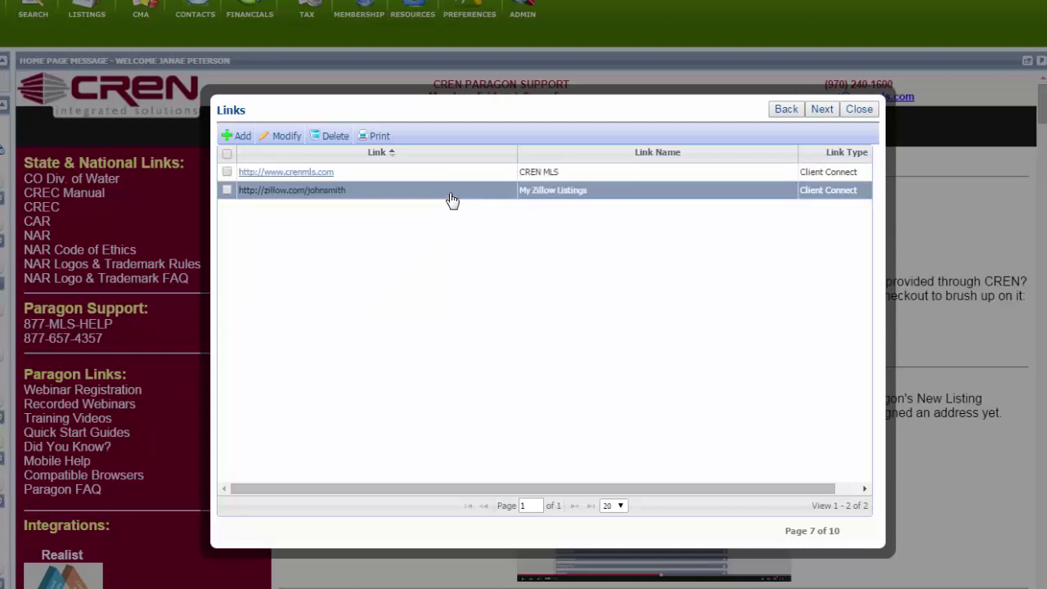
# Step: Tick the crenmls.com link's checkbox among the CREN MLS and My Zillow Listings links
pyautogui.click(450, 172)
pyautogui.click(426, 193)
pyautogui.click(257, 237)
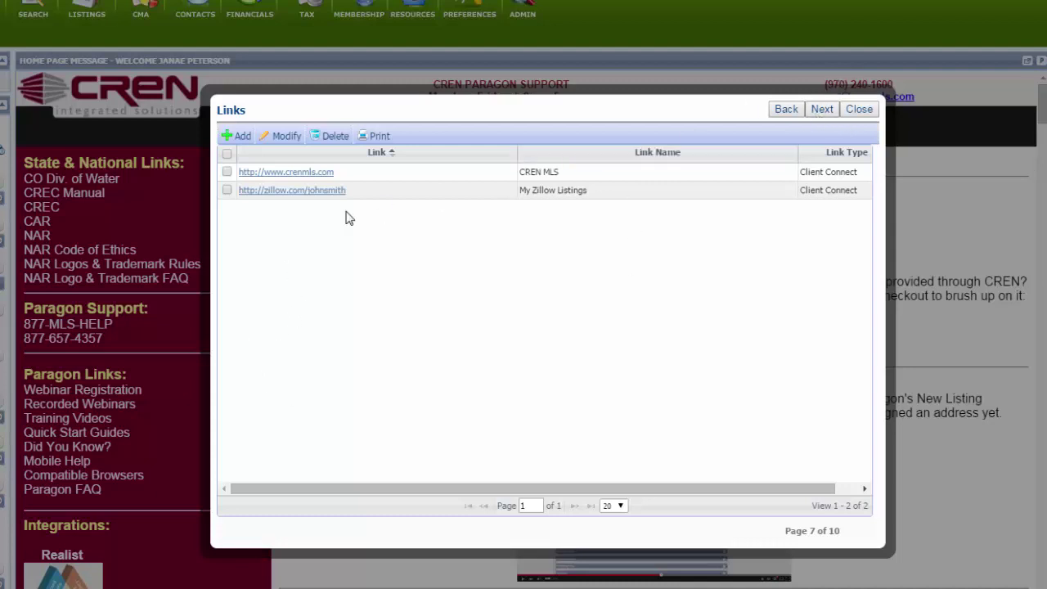
pyautogui.click(242, 173)
pyautogui.click(227, 172)
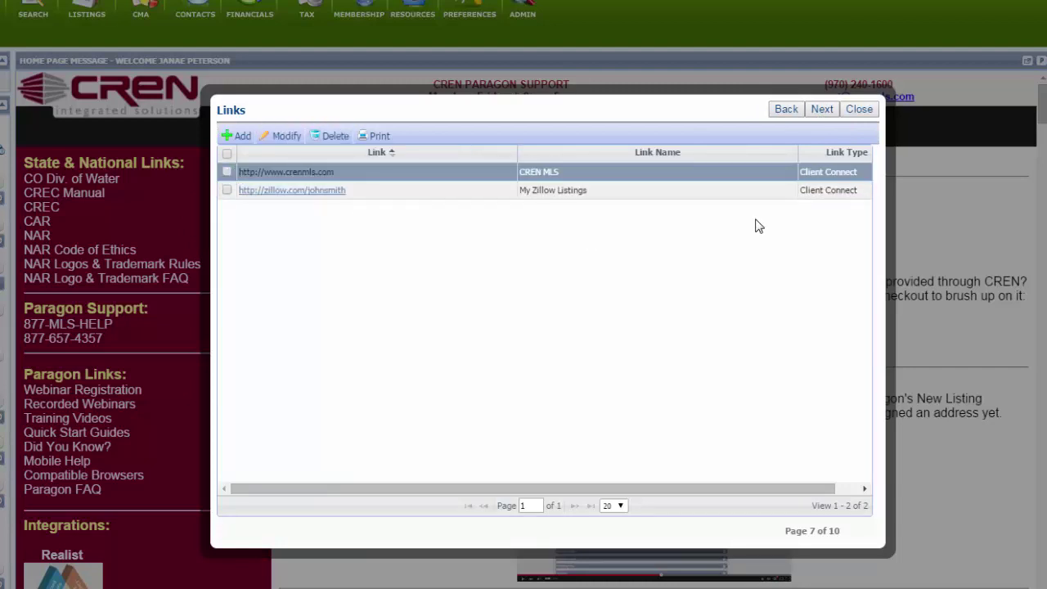
# Step: Keep COLORADO REAL ESTATE as the office name and advance to Agent Notification Options
pyautogui.click(828, 107)
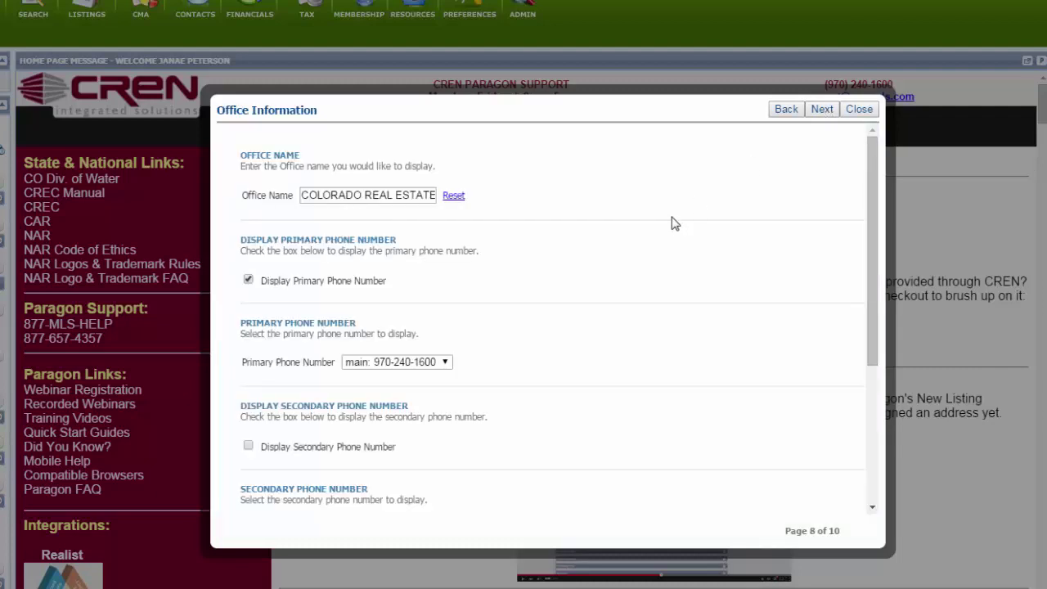
pyautogui.tripleClick(392, 190)
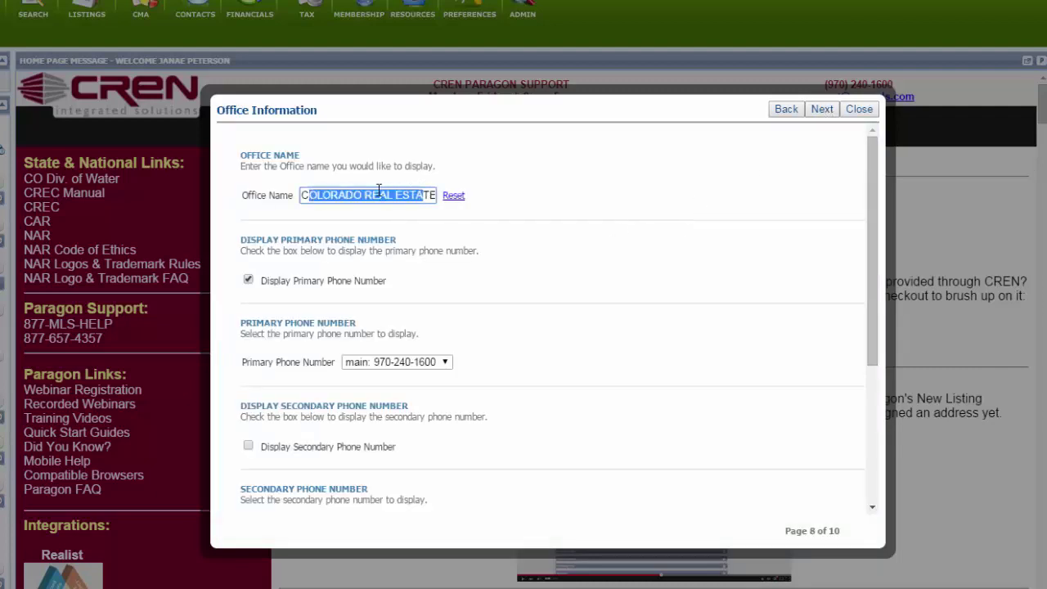
pyautogui.click(532, 414)
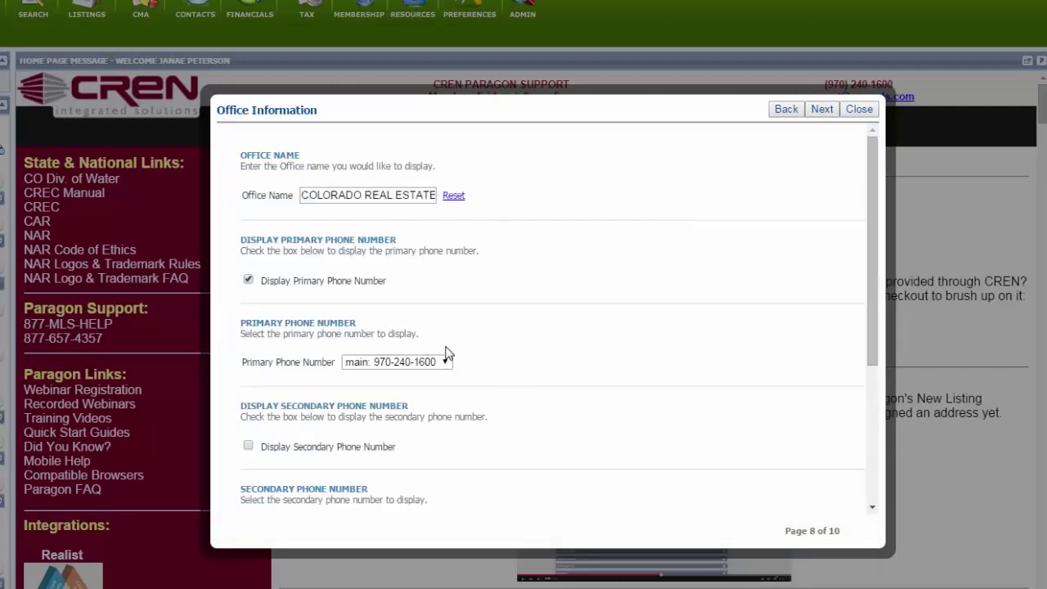
pyautogui.scroll(-3, 426, 415)
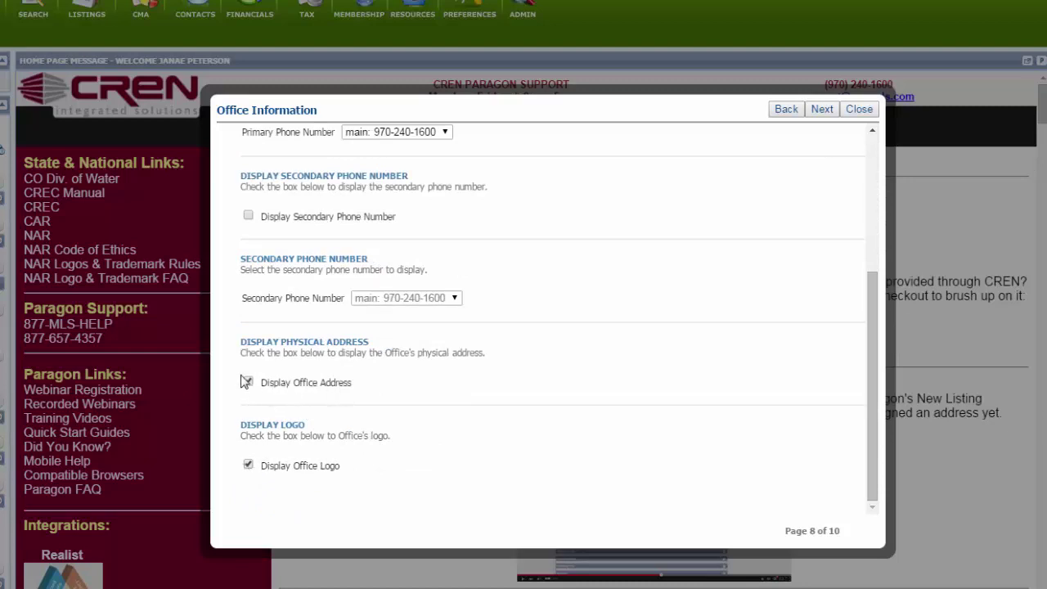
pyautogui.click(822, 108)
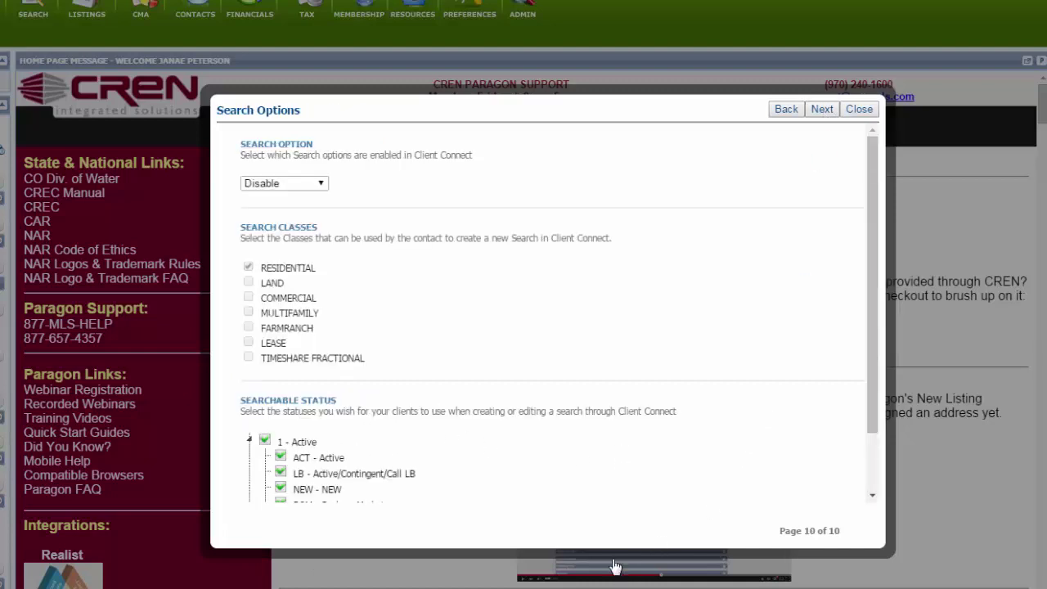
# Step: Review Agent Notification Options, leaving new-listing and comment-added notifications enabled
pyautogui.scroll(-2, 531, 381)
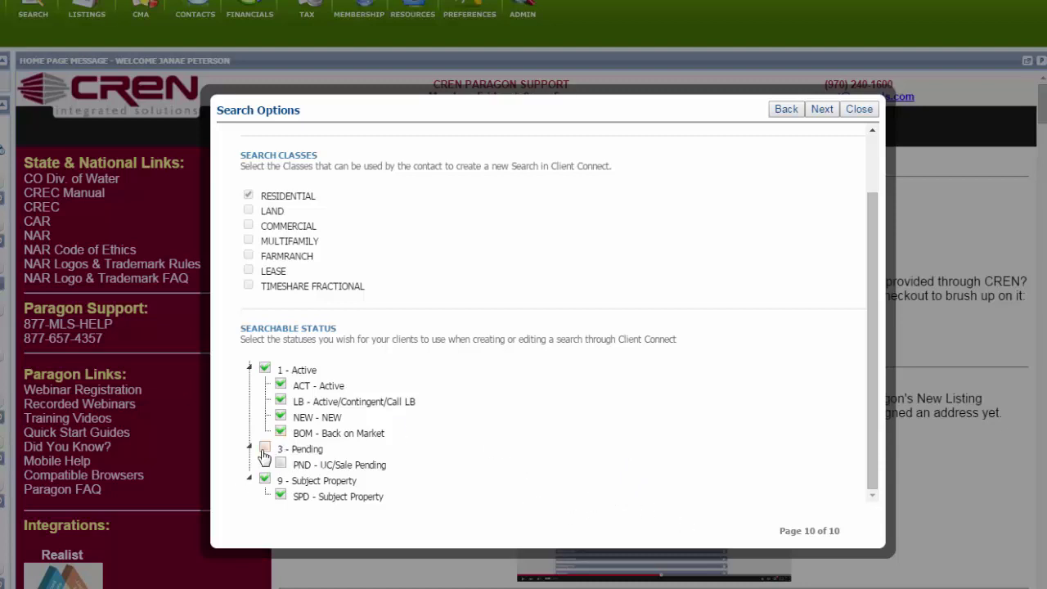
# Step: Finish the wizard from Search Options, keeping Active and Subject Property searchable
pyautogui.click(821, 110)
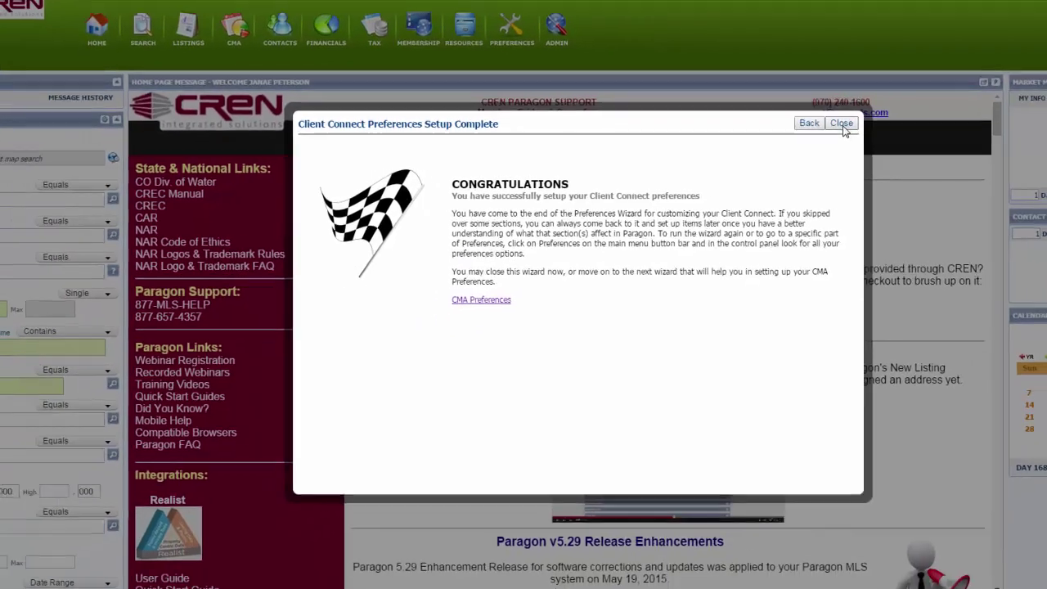
# Step: Close the wizard and review Client Connect's Agent Information, Banner and Home Page Message settings
pyautogui.click(842, 122)
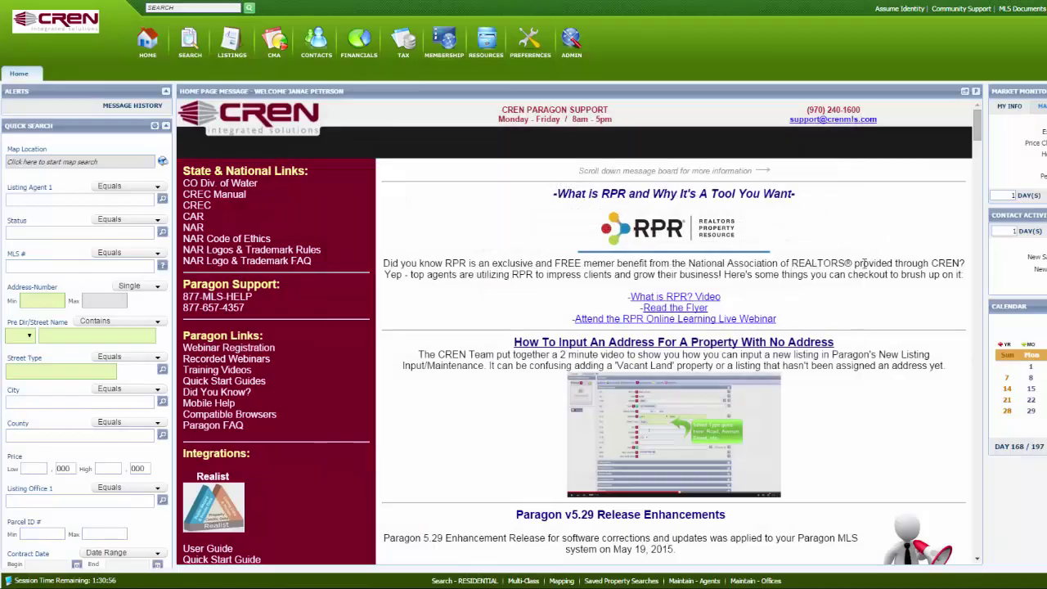
pyautogui.click(533, 47)
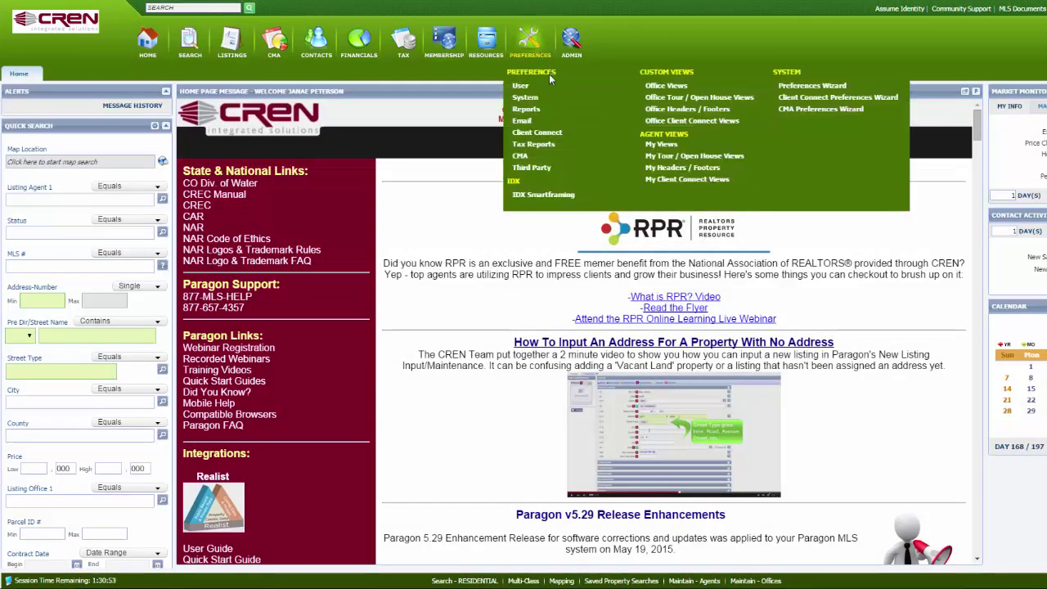
pyautogui.click(526, 139)
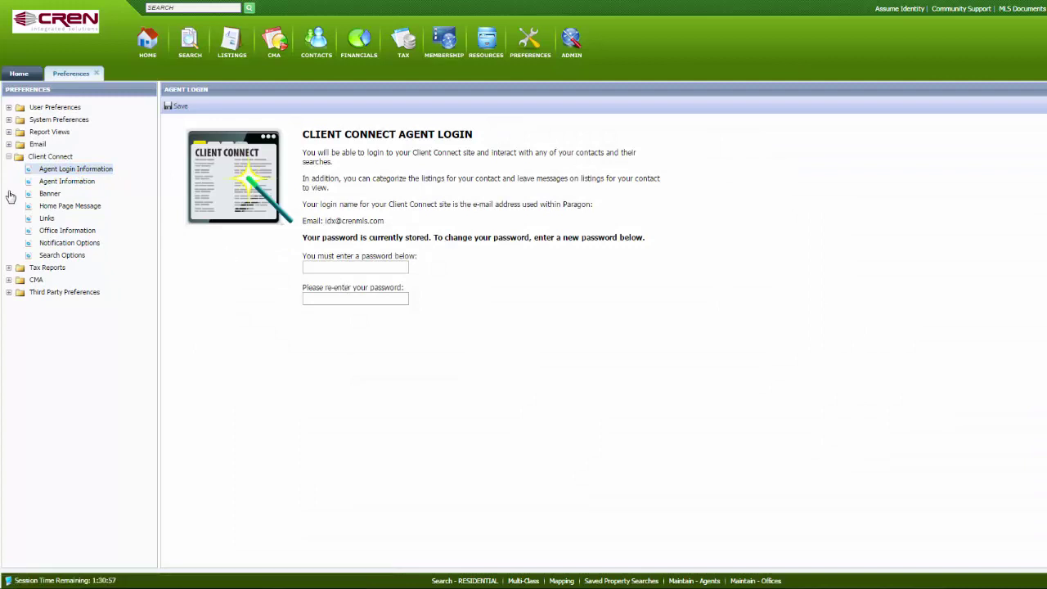
pyautogui.click(61, 183)
pyautogui.click(50, 194)
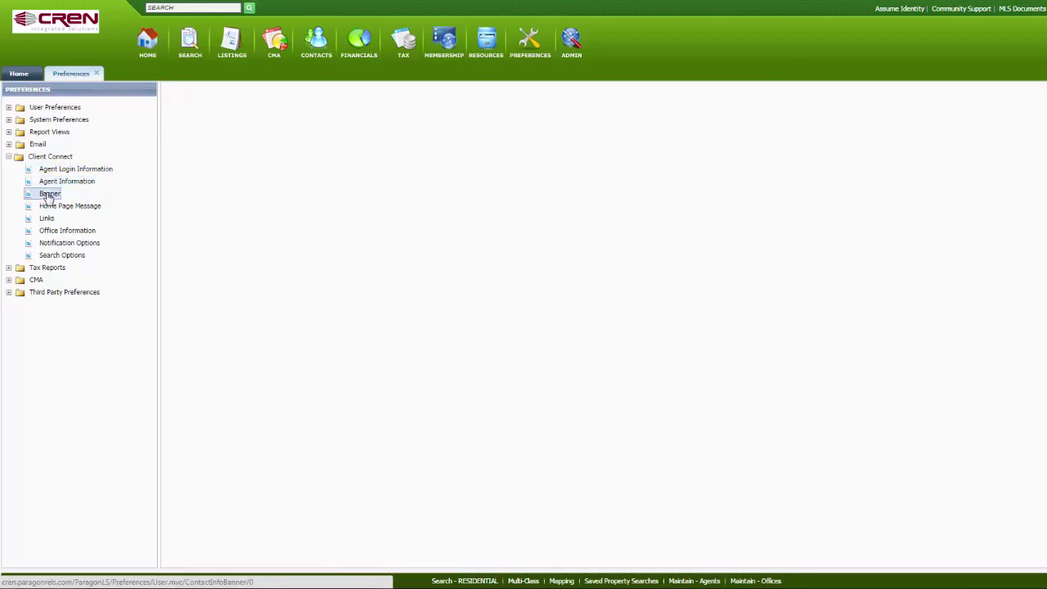
pyautogui.click(51, 207)
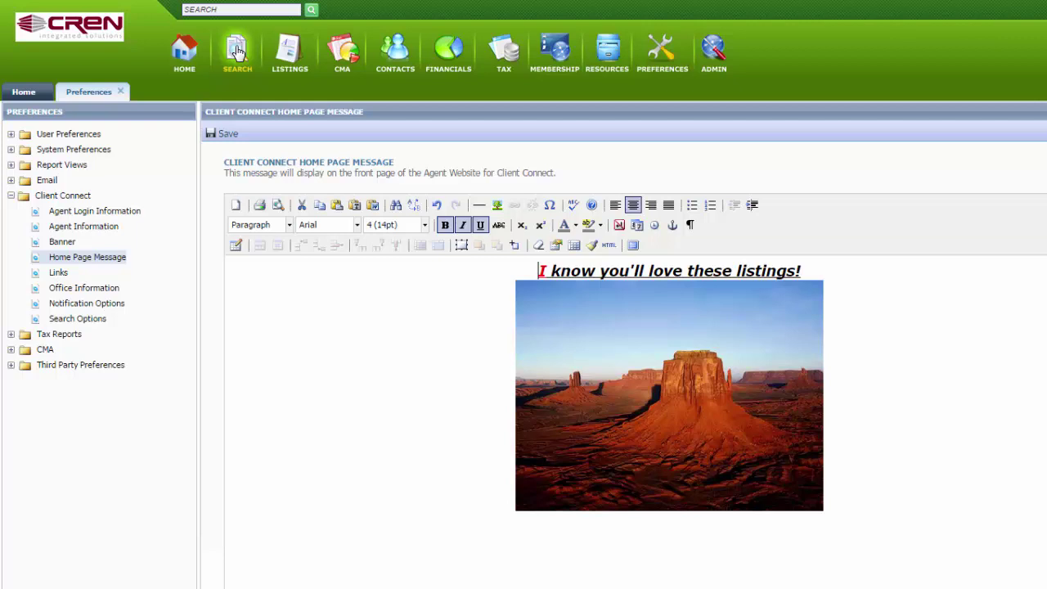
# Step: Start a Residential search with Status ALL ACTIVE, Type SF - Stick Built and City Montrose
pyautogui.moveTo(237, 53)
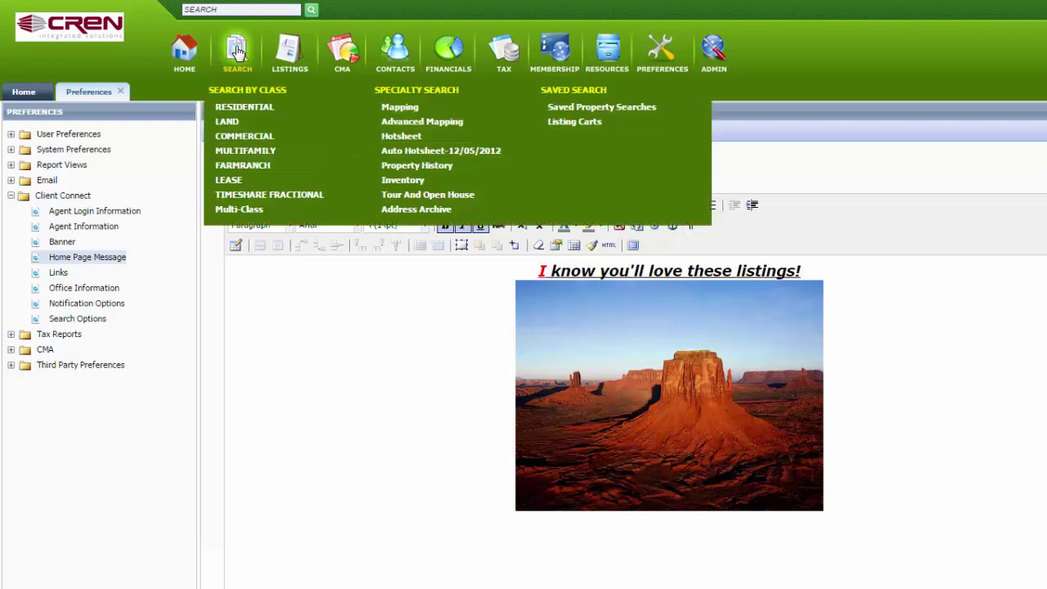
pyautogui.click(238, 109)
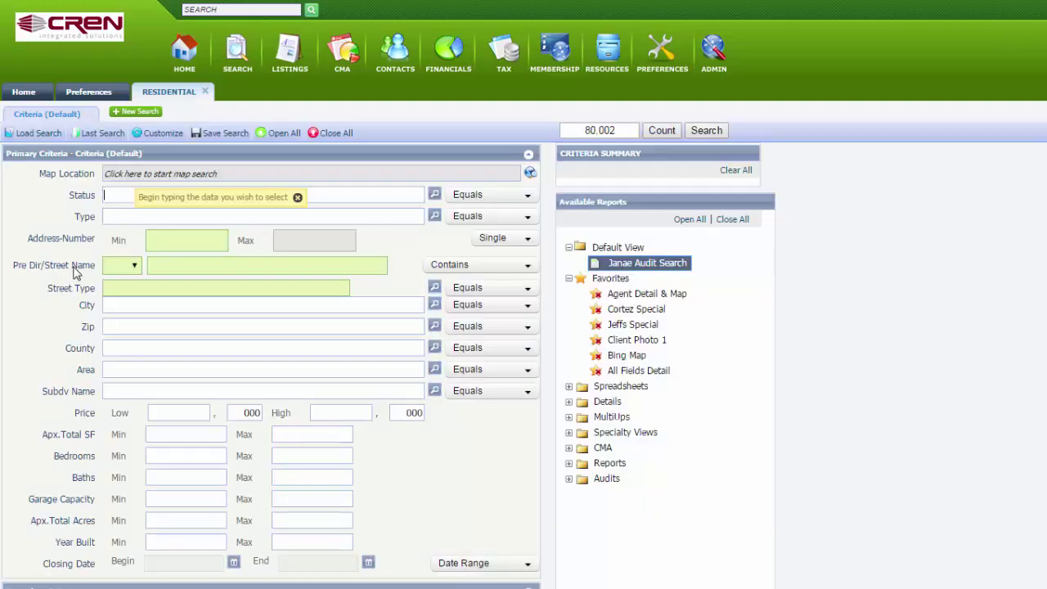
pyautogui.write('Al')
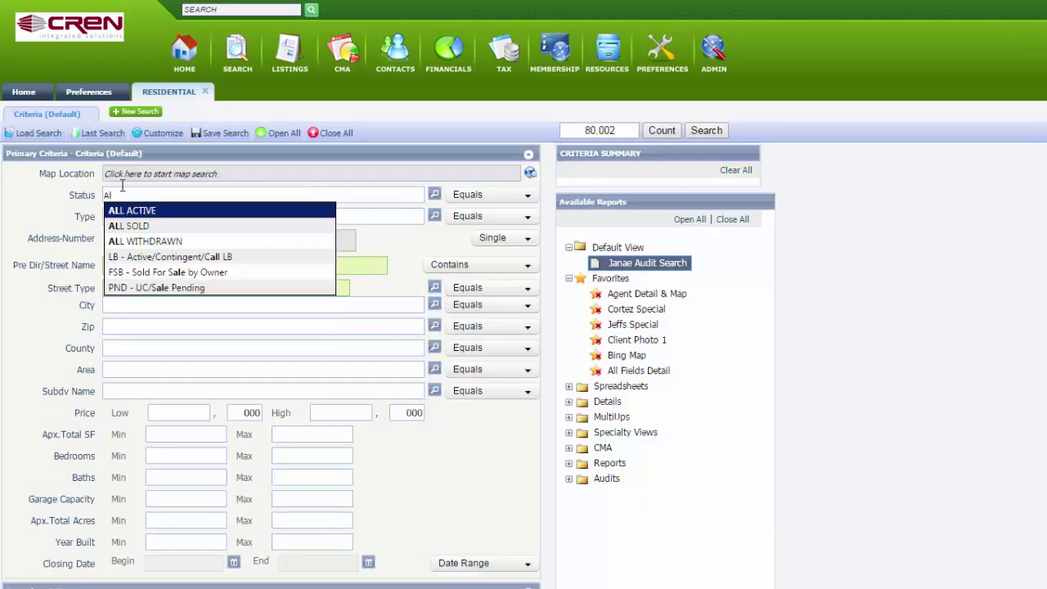
pyautogui.click(130, 211)
pyautogui.write('Sti')
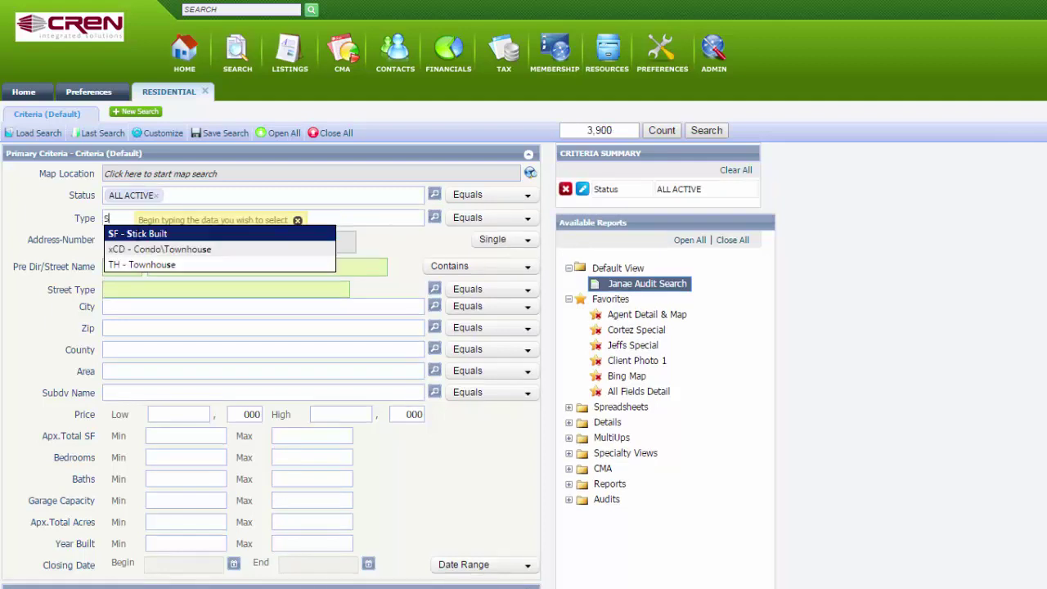
pyautogui.click(138, 235)
pyautogui.click(246, 309)
pyautogui.write('Mo')
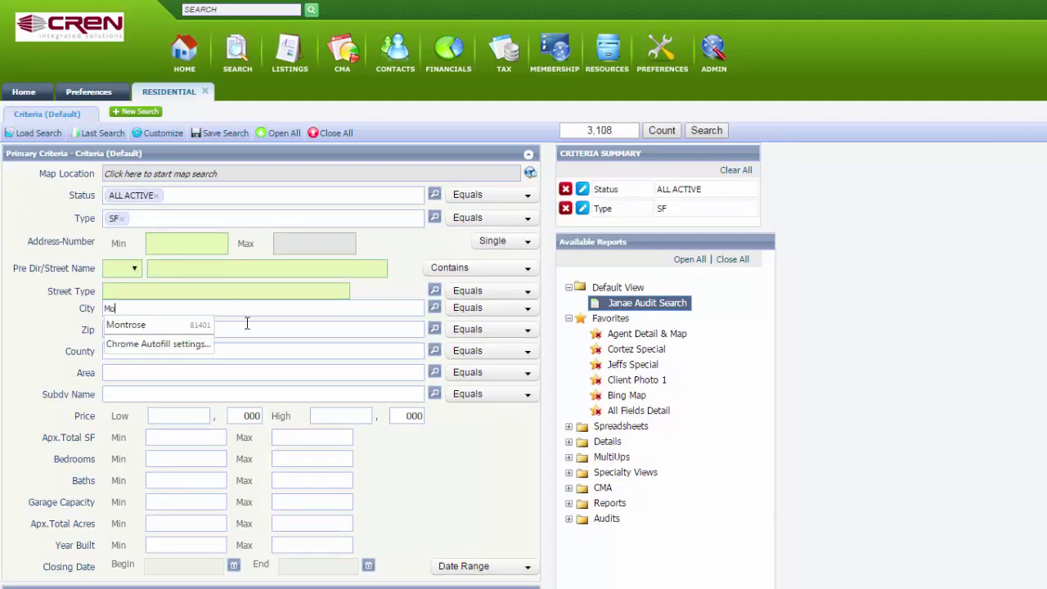
pyautogui.write('ntrose')
pyautogui.click(246, 324)
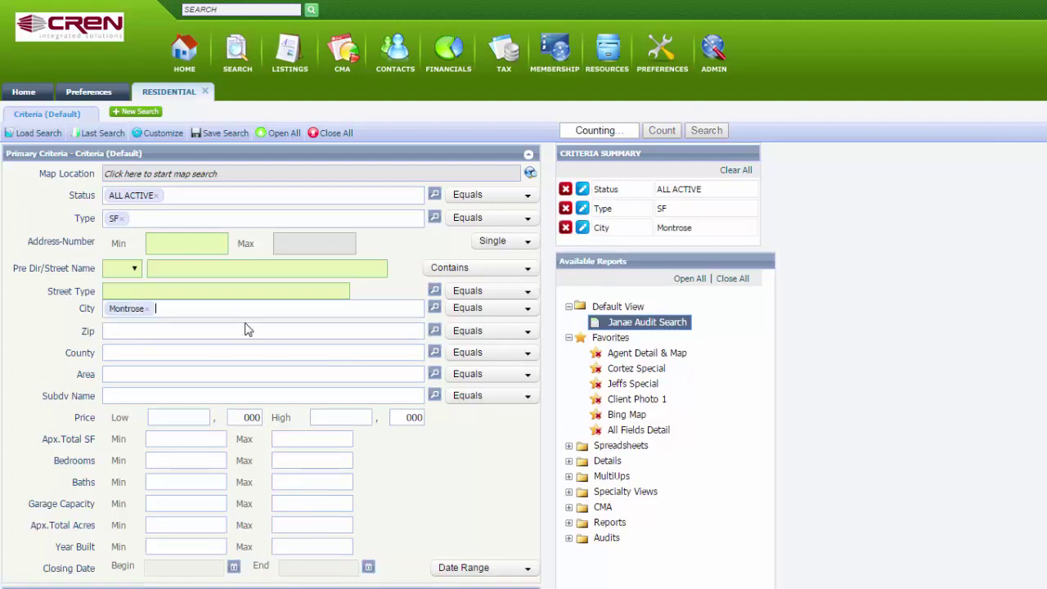
# Step: Add price 100–185, at least 3 bedrooms and 2 baths, then run the search
pyautogui.write('100')
pyautogui.press('Tab')
pyautogui.press('Tab')
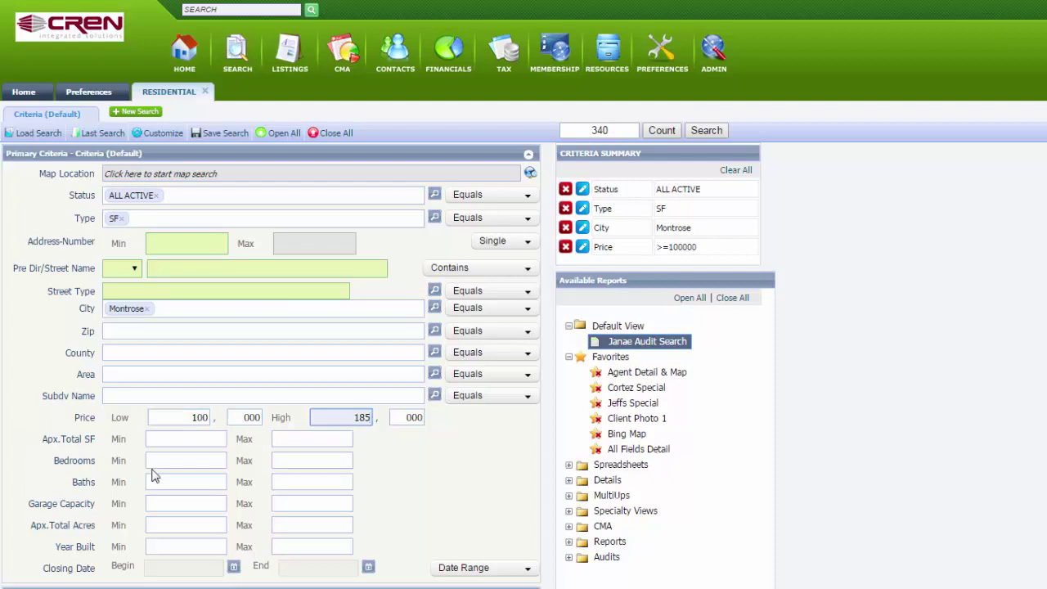
pyautogui.click(205, 460)
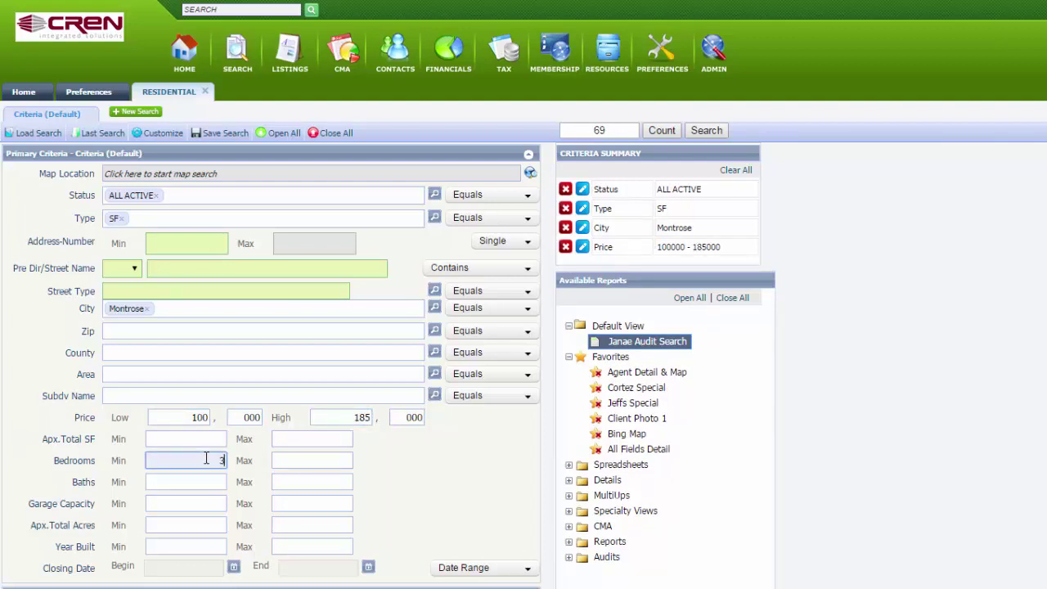
pyautogui.click(197, 481)
pyautogui.write('2')
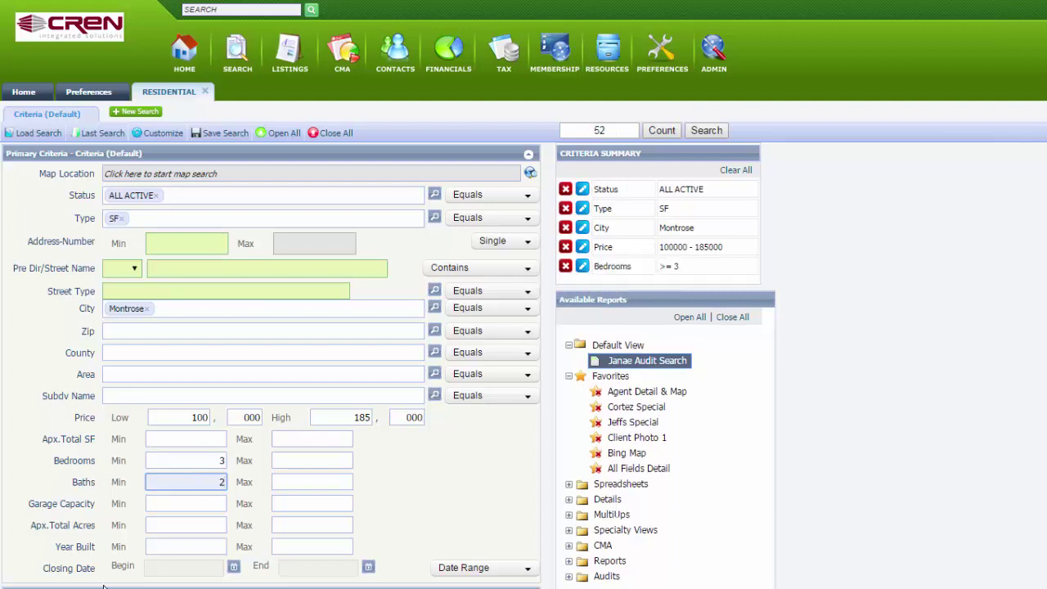
pyautogui.click(667, 135)
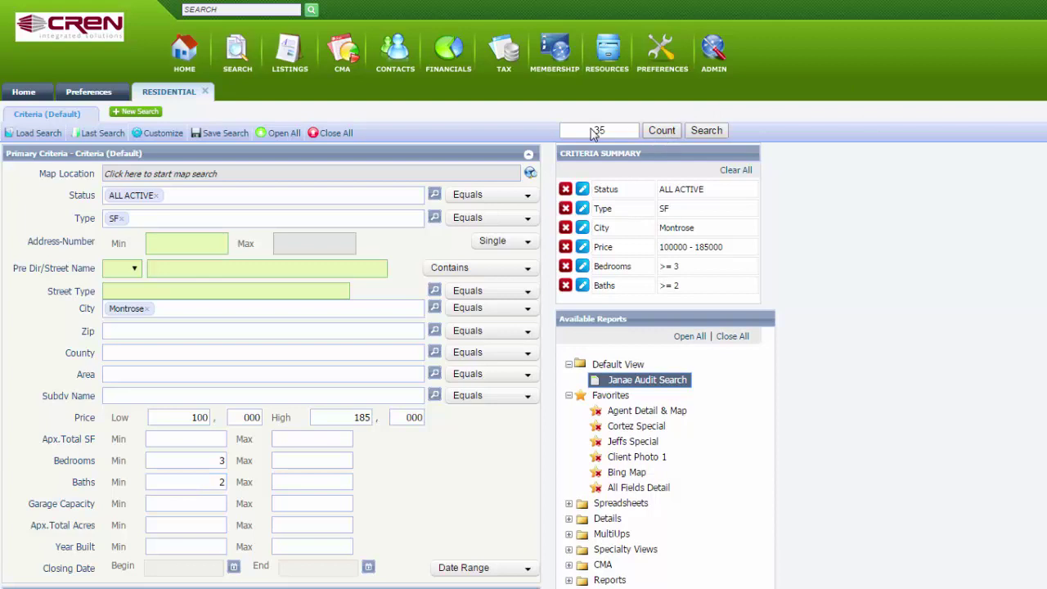
pyautogui.click(717, 134)
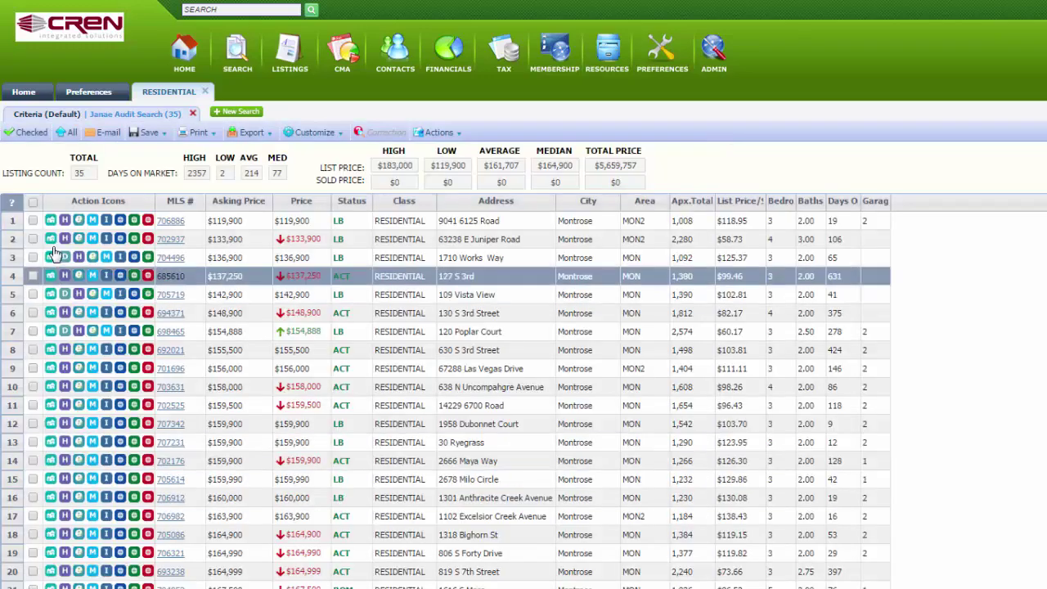
# Step: Start saving the residential search as a new search for a contact
pyautogui.scroll(-2, 429, 573)
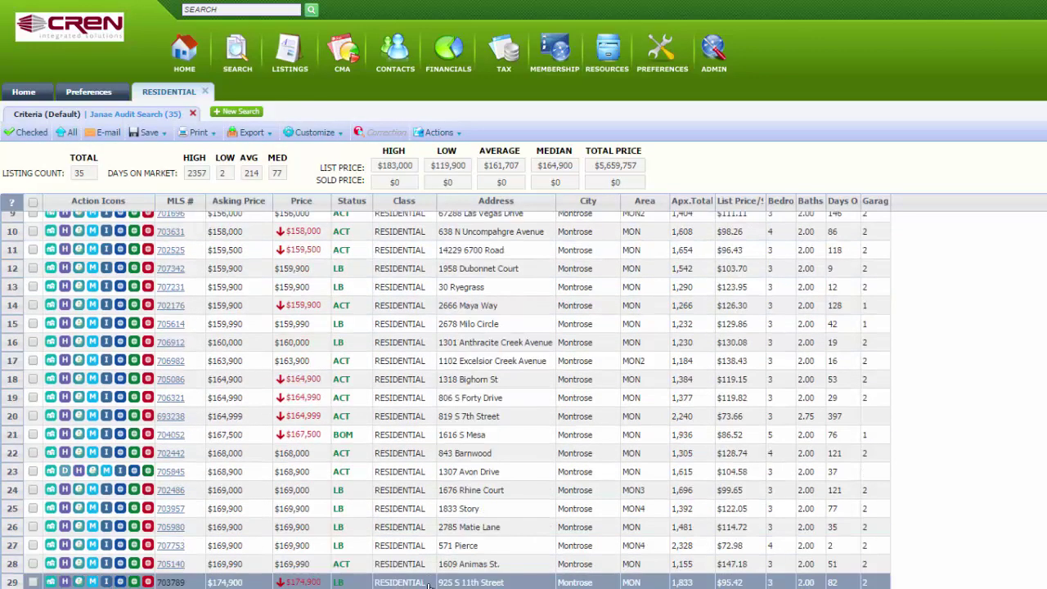
pyautogui.scroll(2, 429, 585)
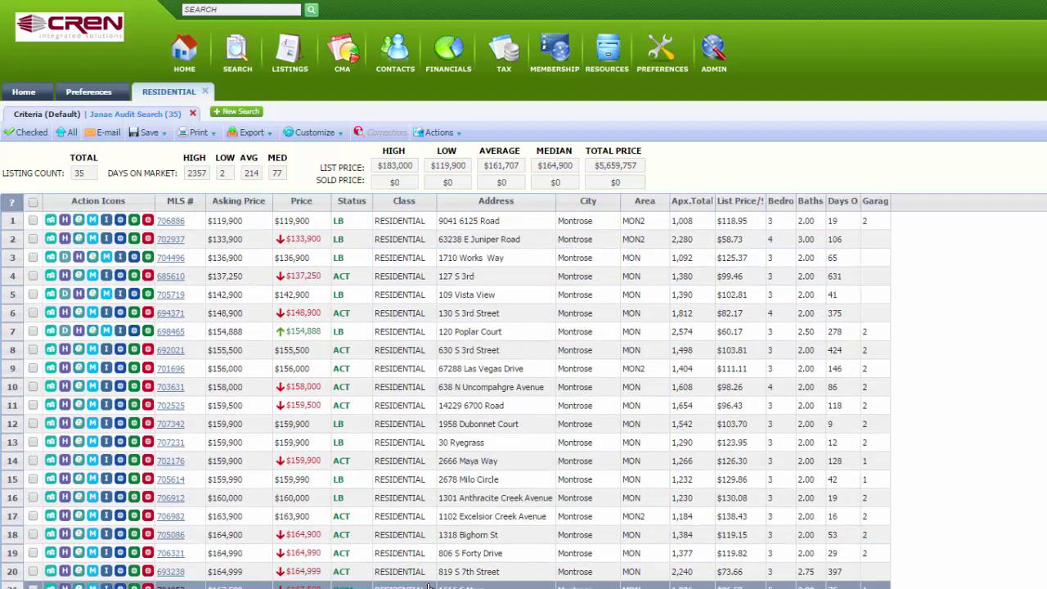
pyautogui.click(147, 135)
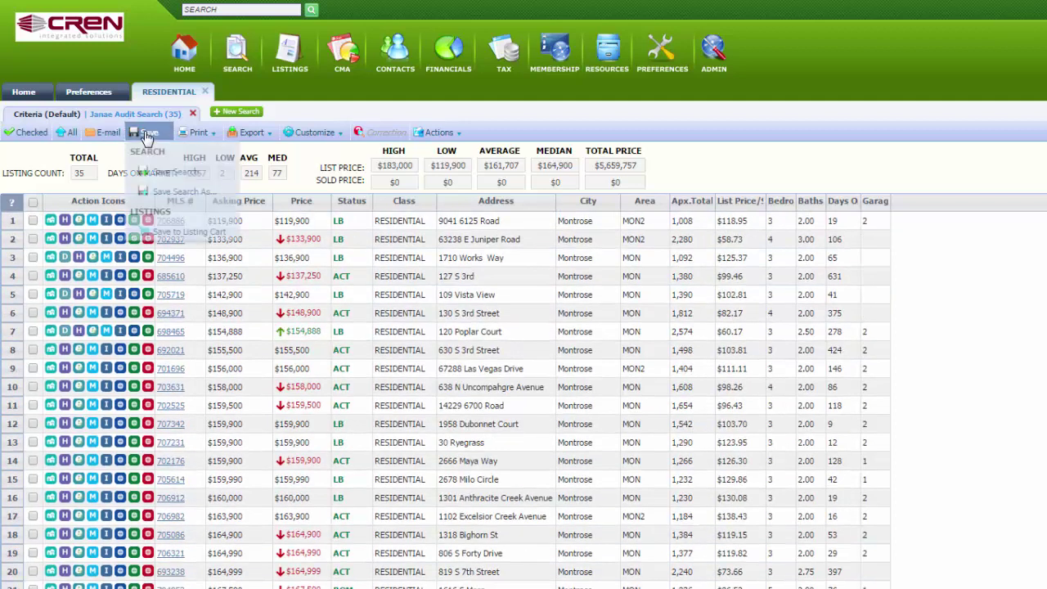
pyautogui.click(193, 191)
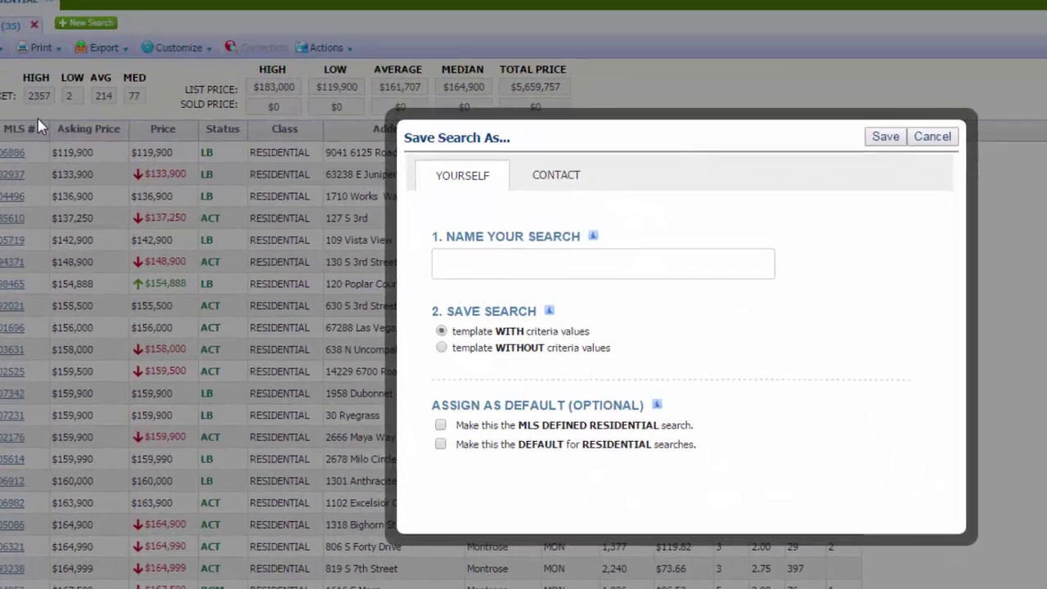
pyautogui.click(597, 212)
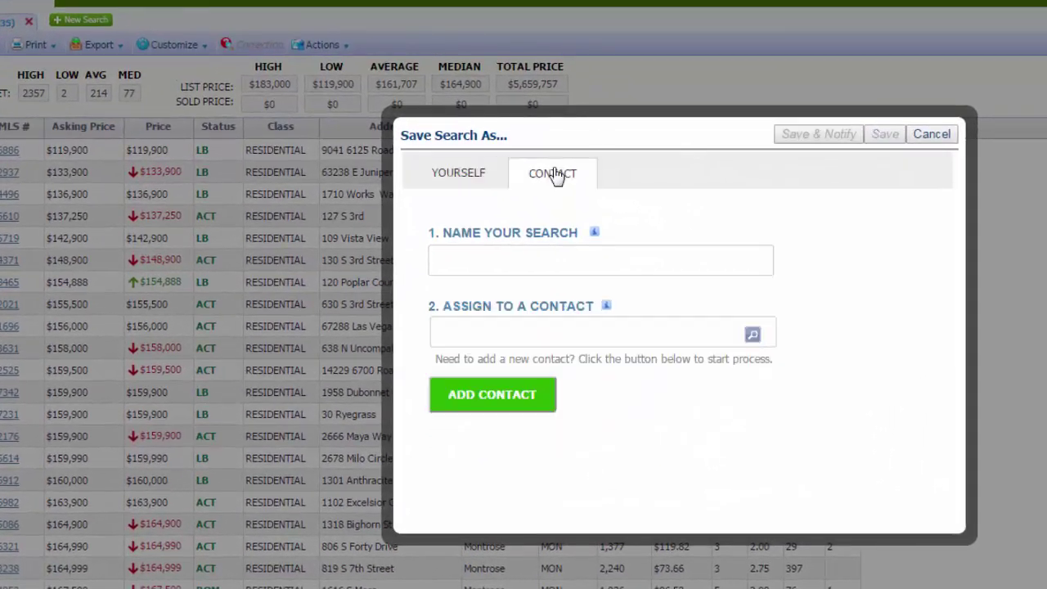
# Step: Name the search, assign the client from the contact lookup, and Save & Notify
pyautogui.click(564, 259)
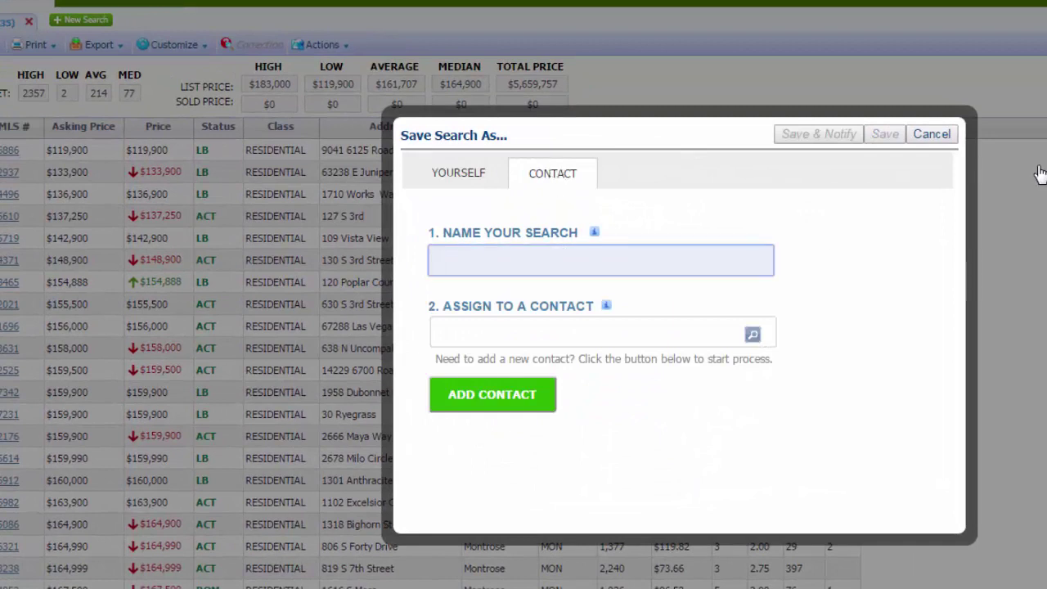
pyautogui.write('Search for Janae')
pyautogui.click(668, 336)
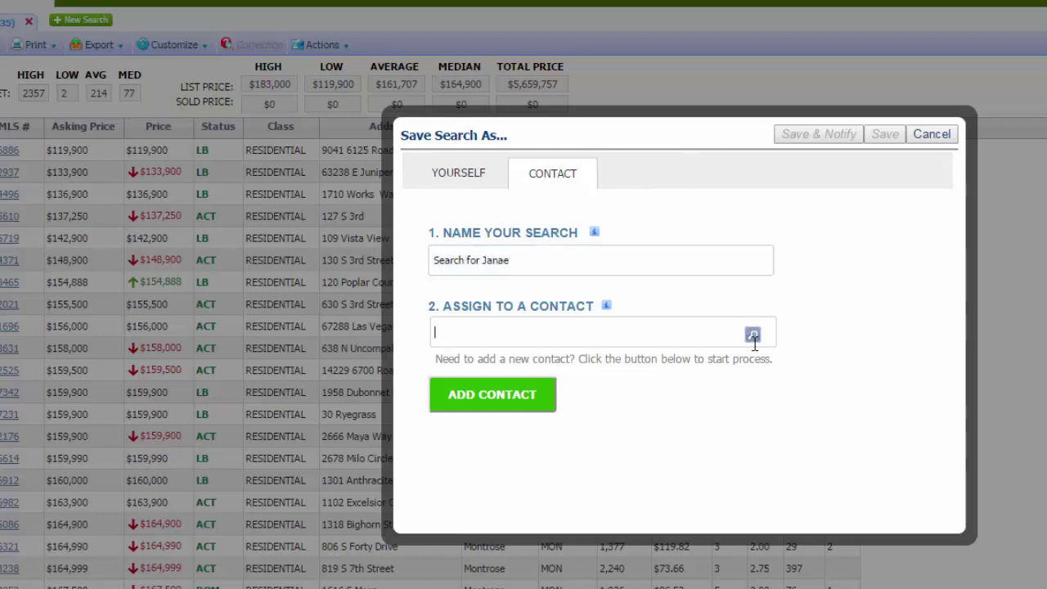
pyautogui.click(752, 334)
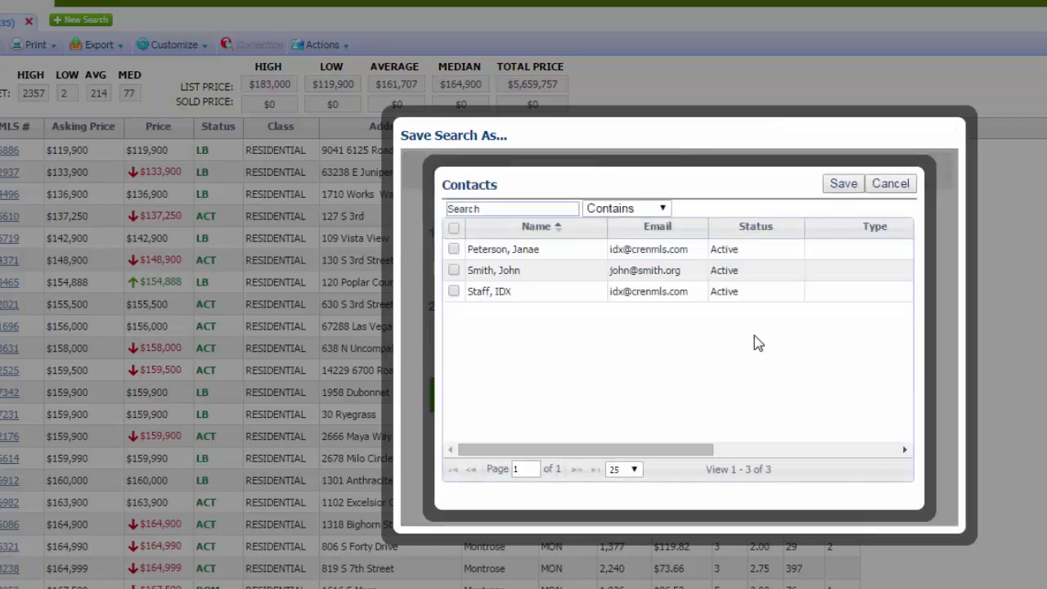
pyautogui.click(453, 249)
pyautogui.click(854, 184)
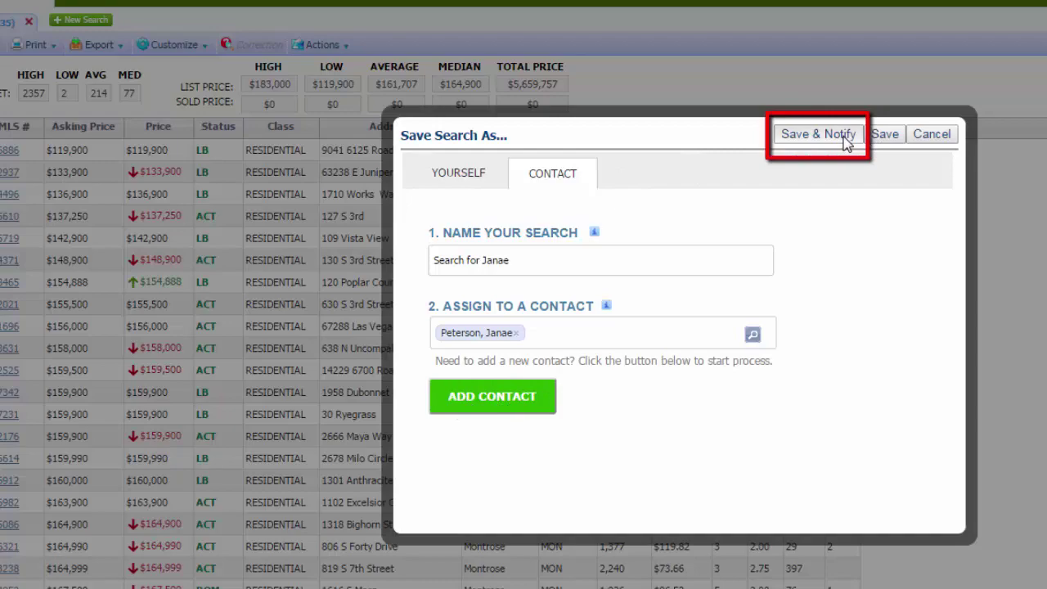
pyautogui.click(845, 137)
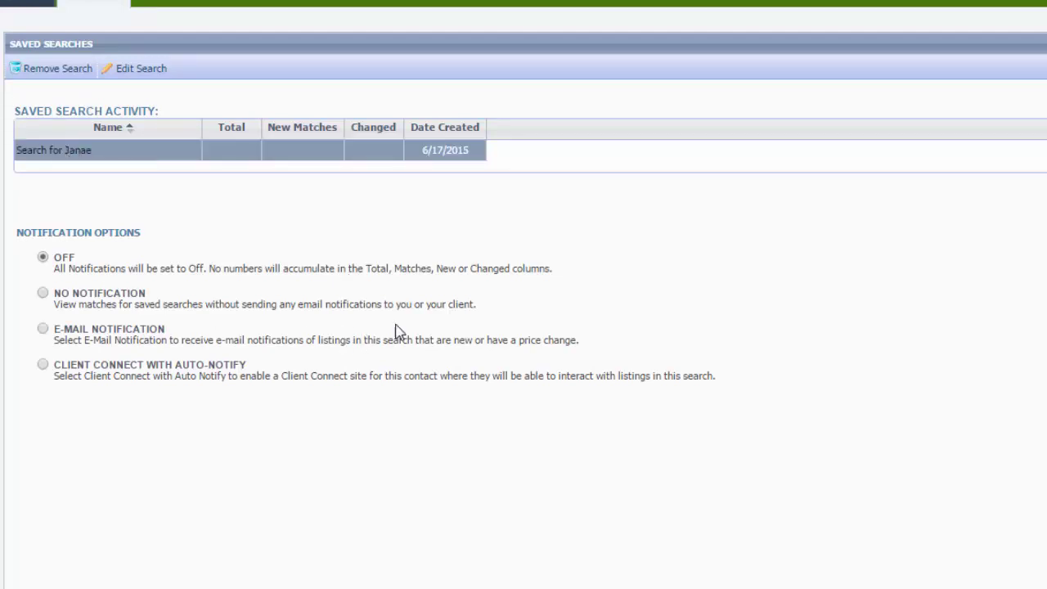
# Step: Switch the saved search to Client Connect with Auto-Notify and scroll to Setup Complete
pyautogui.click(43, 366)
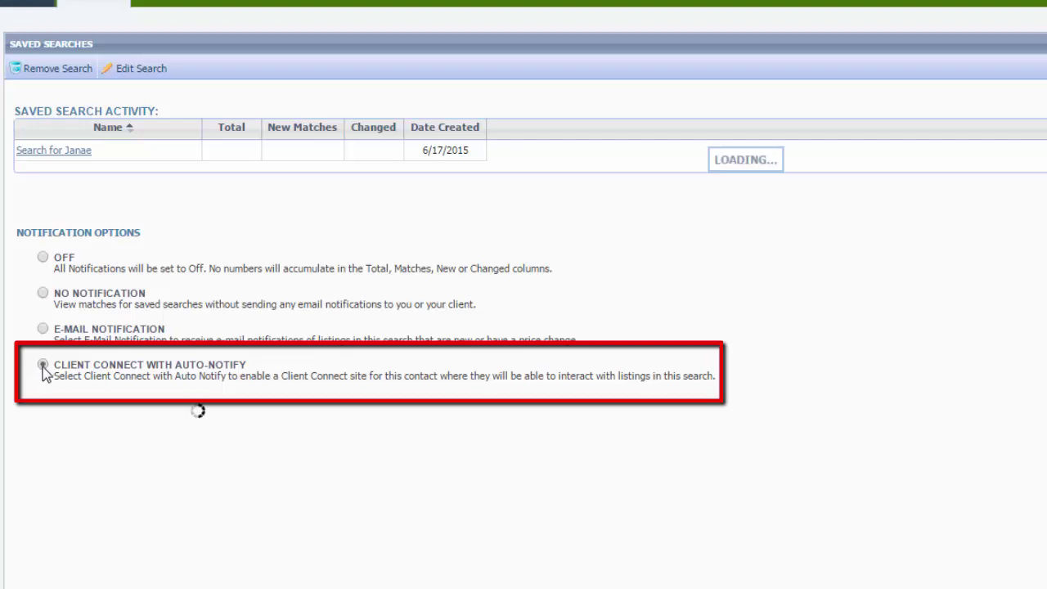
pyautogui.scroll(-1, 609, 352)
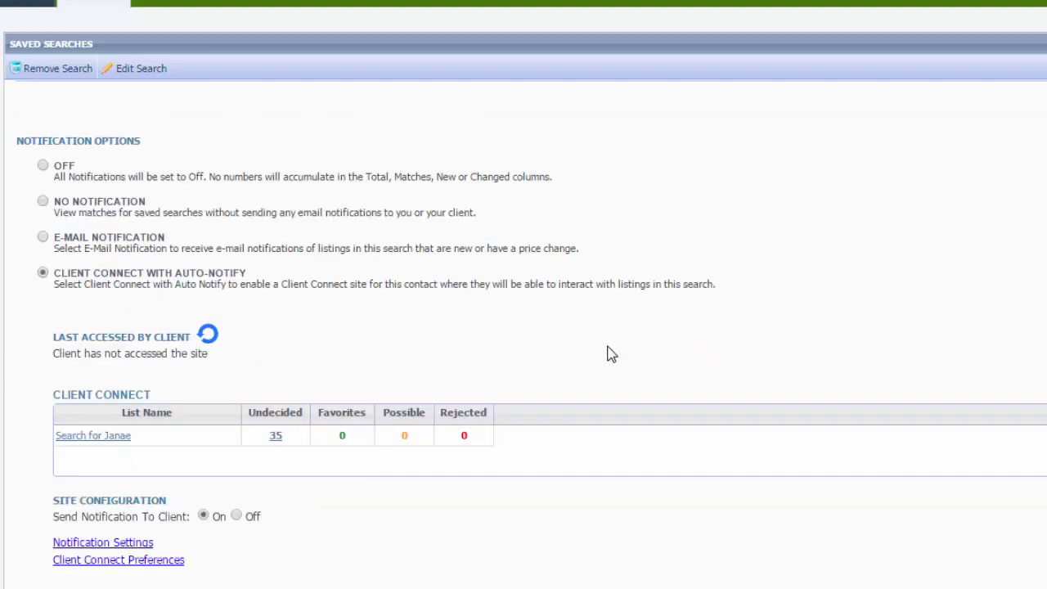
pyautogui.scroll(-1, 608, 360)
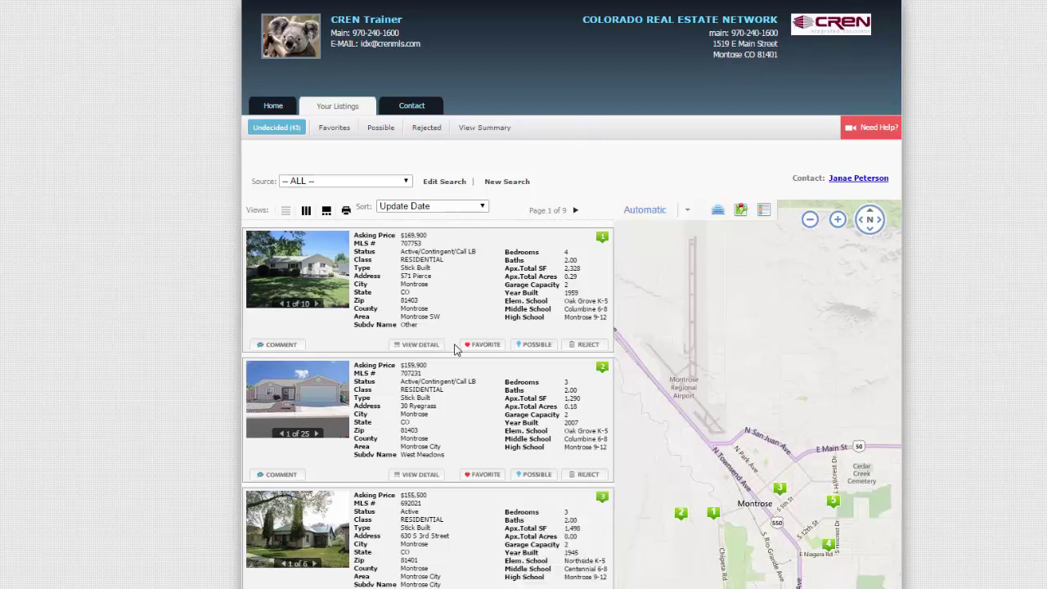
# Step: Scroll through the client's undecided listings on the Client Connect site
pyautogui.scroll(-3, 458, 350)
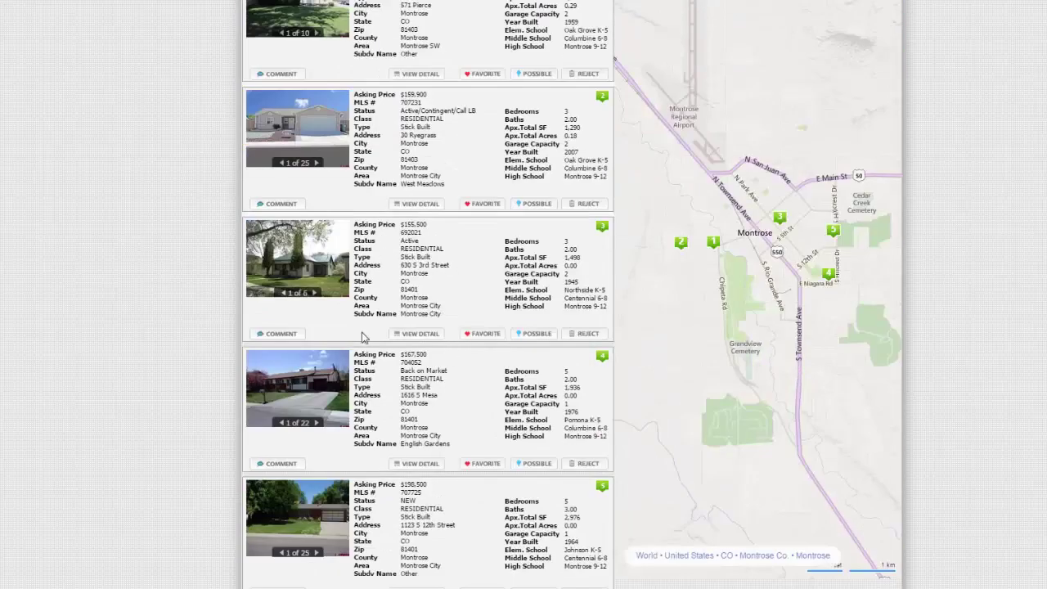
pyautogui.scroll(3, 265, 352)
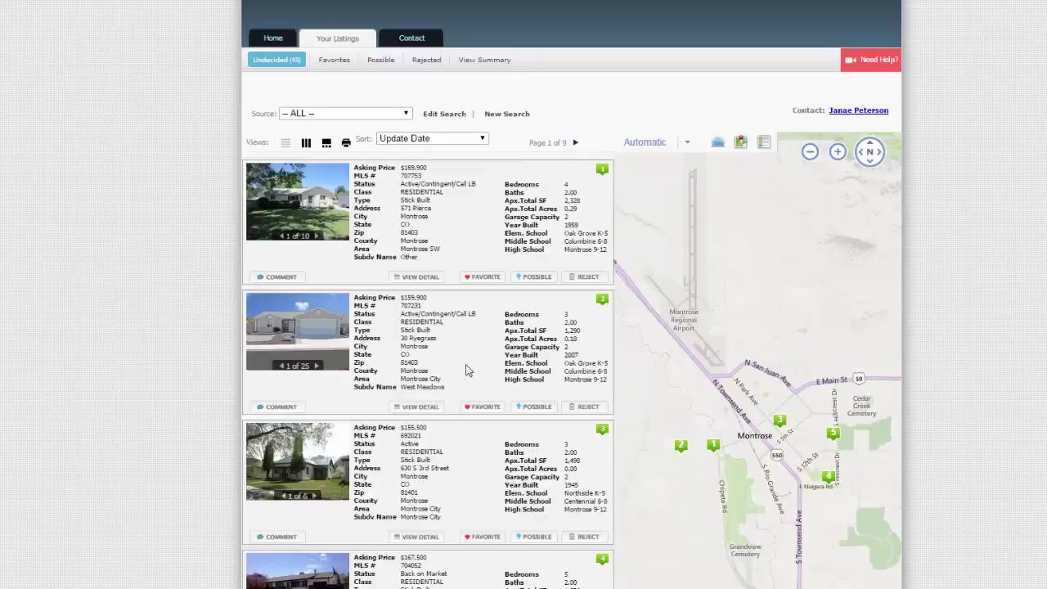
pyautogui.scroll(-3, 469, 372)
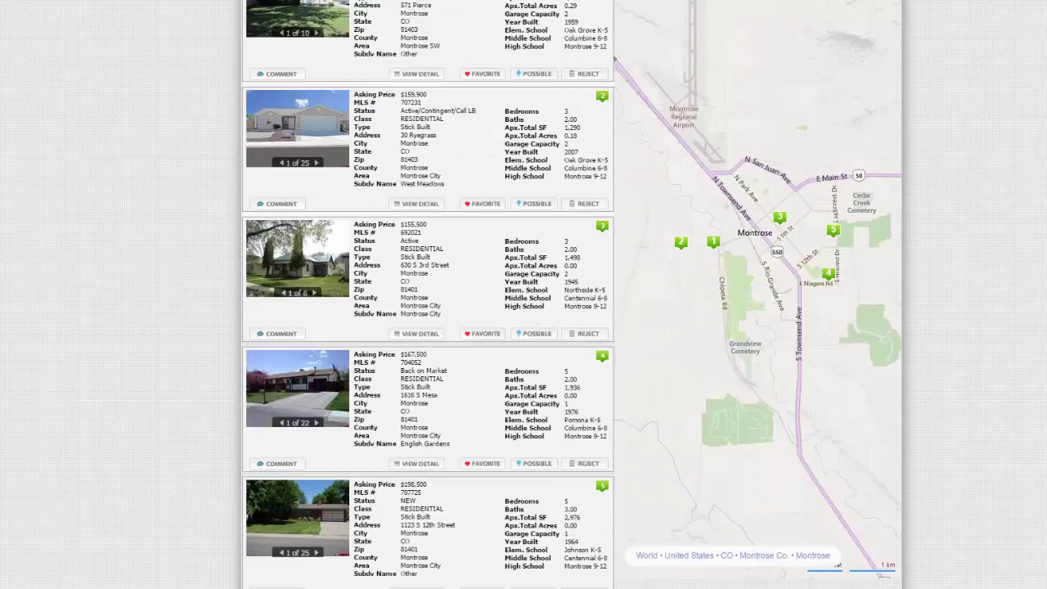
pyautogui.scroll(3, 458, 327)
pyautogui.scroll(-4, 553, 571)
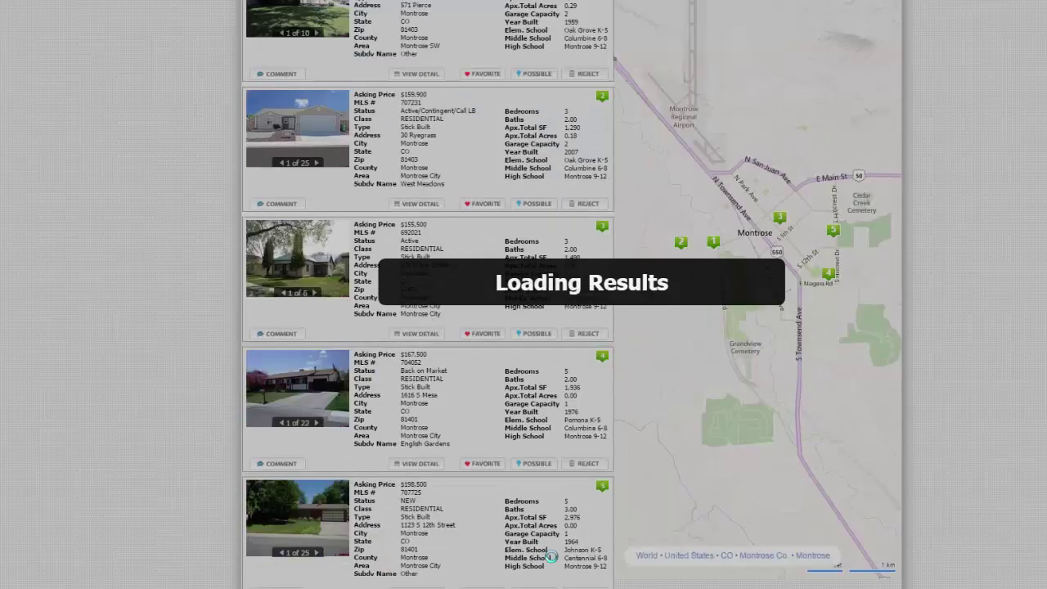
pyautogui.scroll(4, 551, 557)
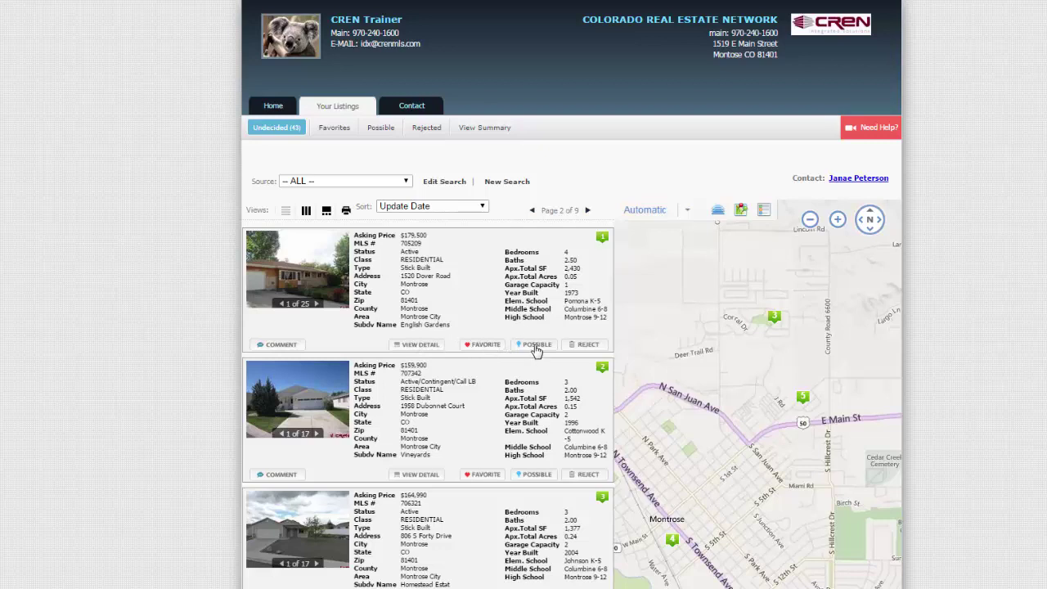
# Step: Open and close the first listing's Comment window, then go to the client's Home page
pyautogui.click(279, 346)
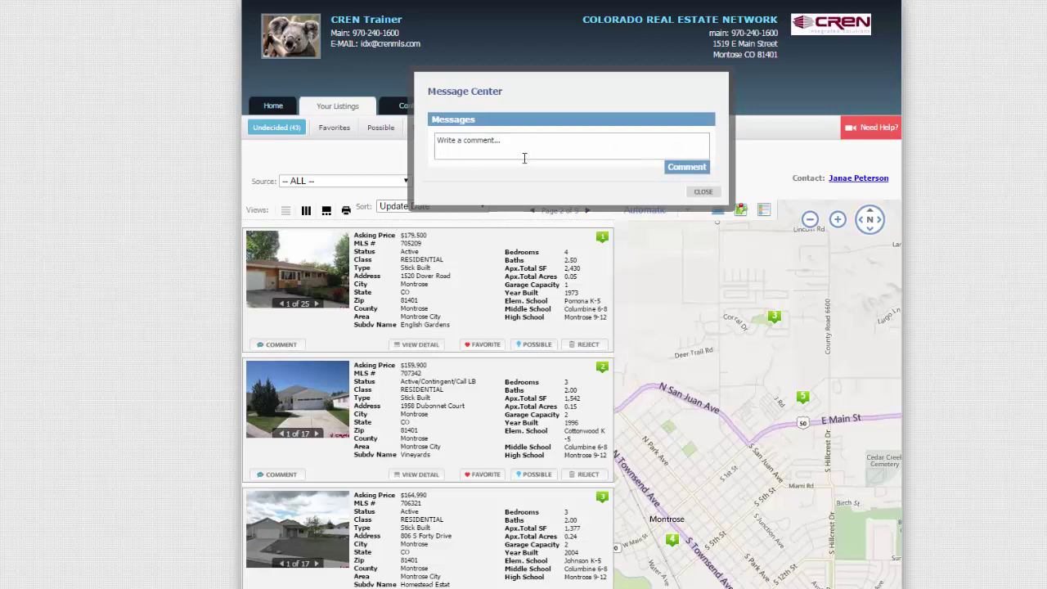
pyautogui.click(702, 193)
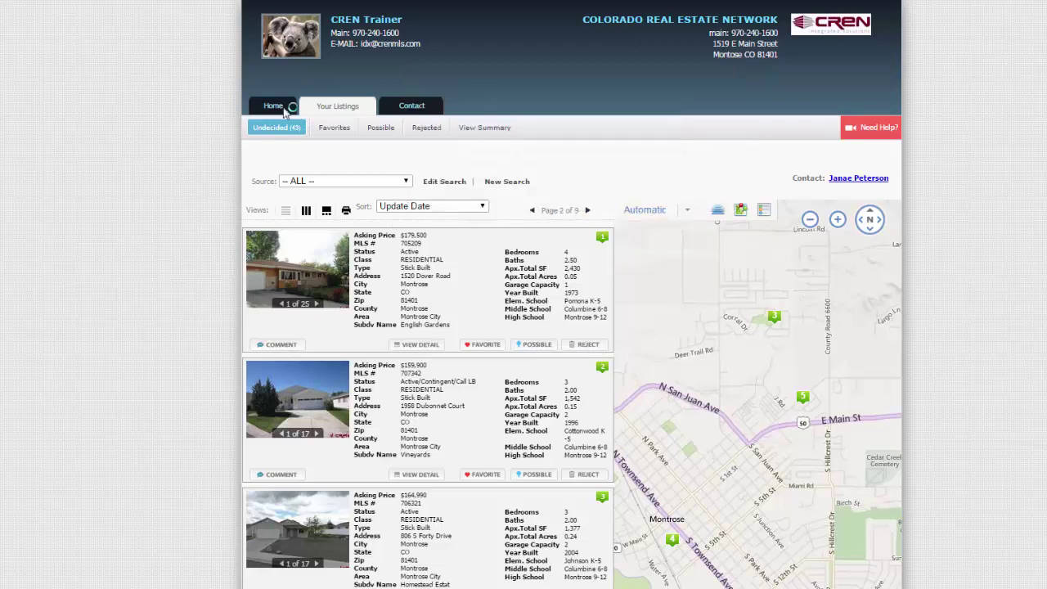
pyautogui.click(270, 107)
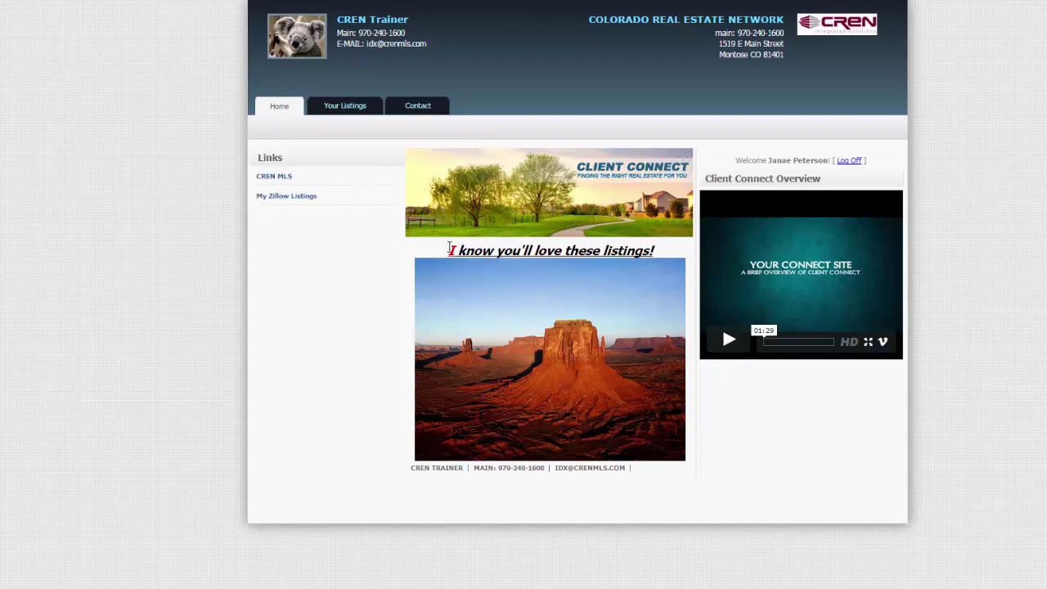
# Step: Highlight the Home page headline and image, then clear the selection
pyautogui.moveTo(447, 250); pyautogui.dragTo(467, 250)
pyautogui.moveTo(643, 250); pyautogui.dragTo(679, 321)
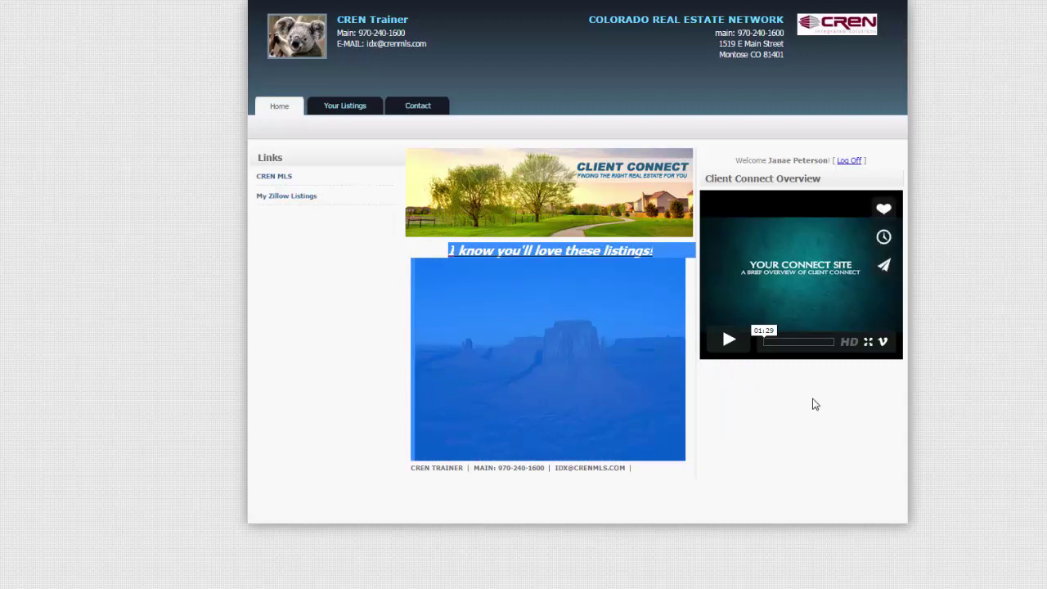
pyautogui.click(843, 419)
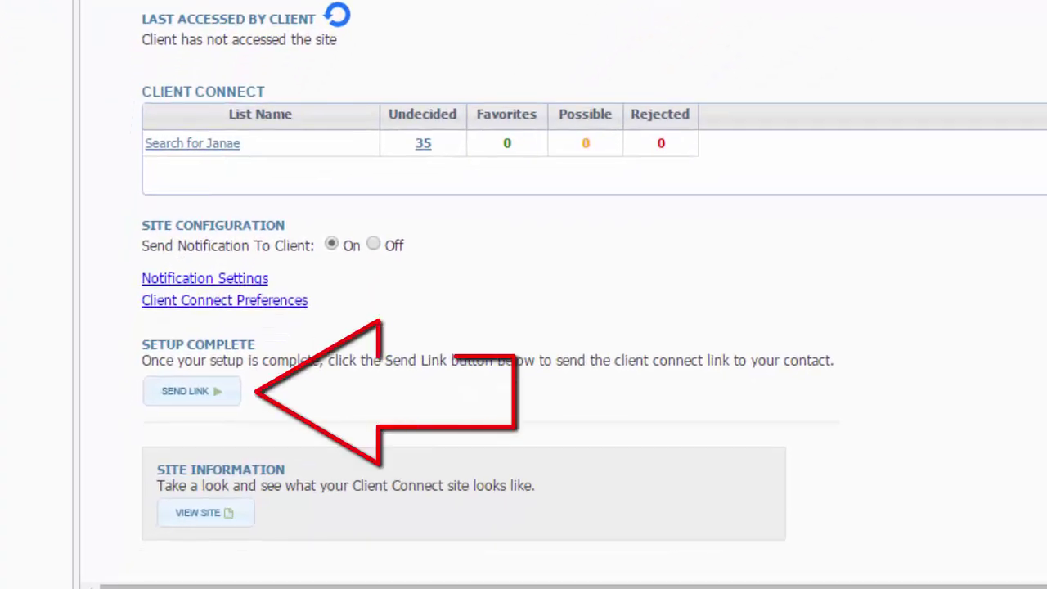
pyautogui.click(184, 393)
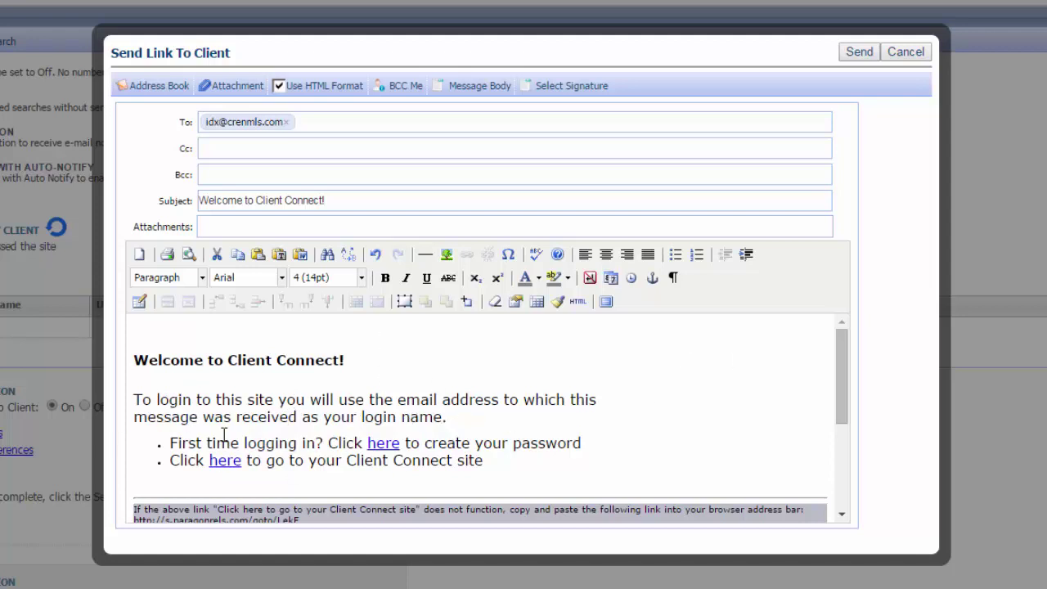
pyautogui.scroll(-2, 551, 404)
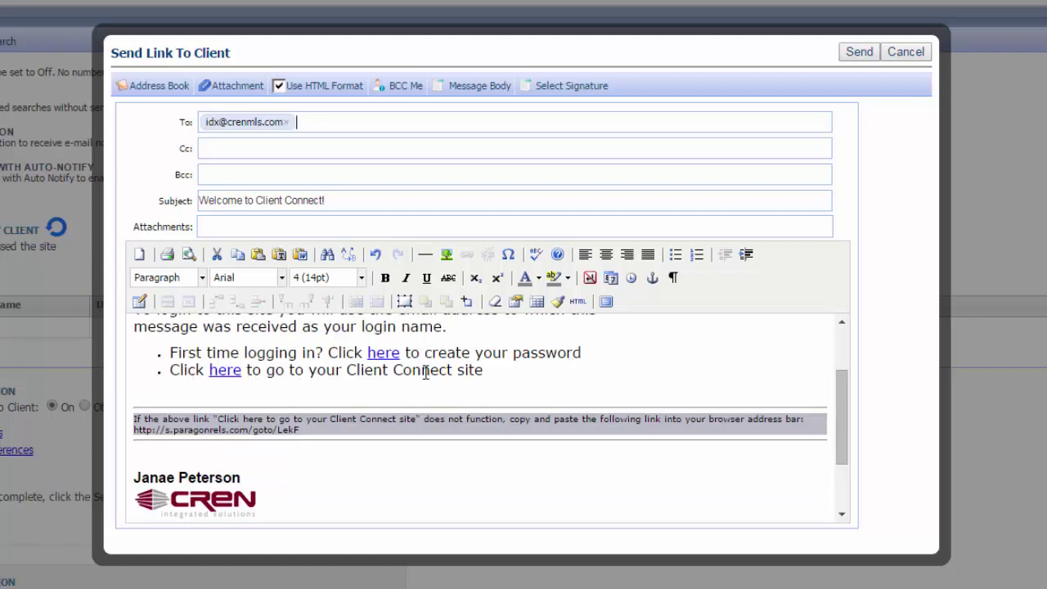
pyautogui.scroll(-2, 413, 411)
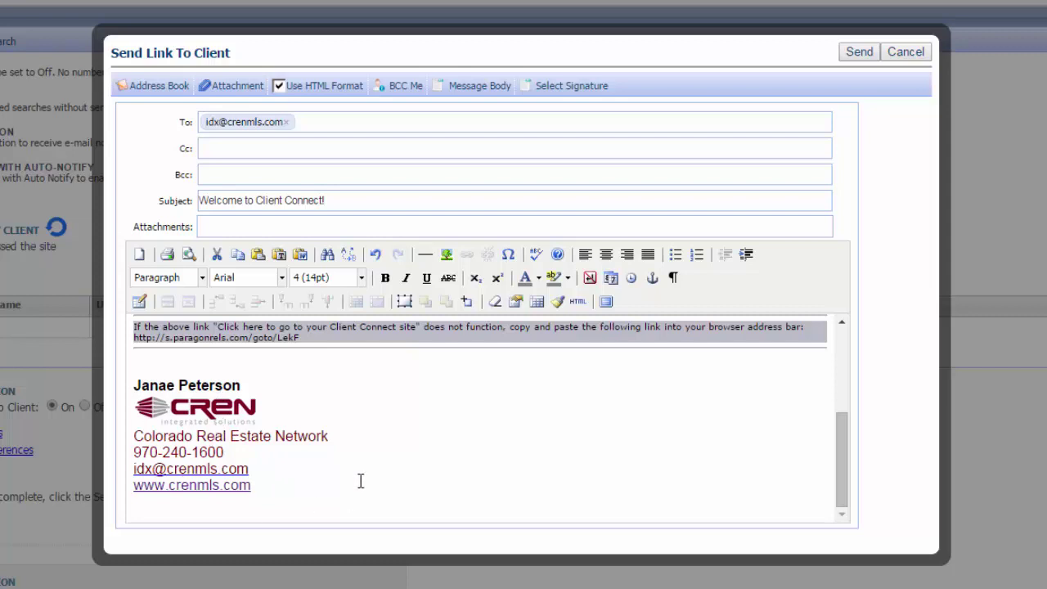
pyautogui.scroll(4, 363, 471)
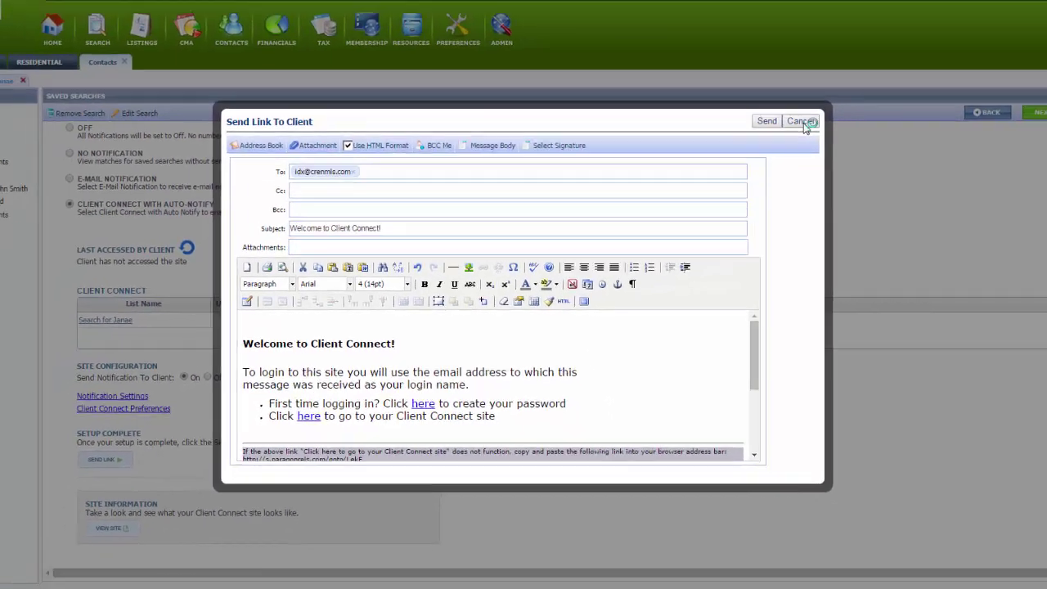
pyautogui.click(906, 51)
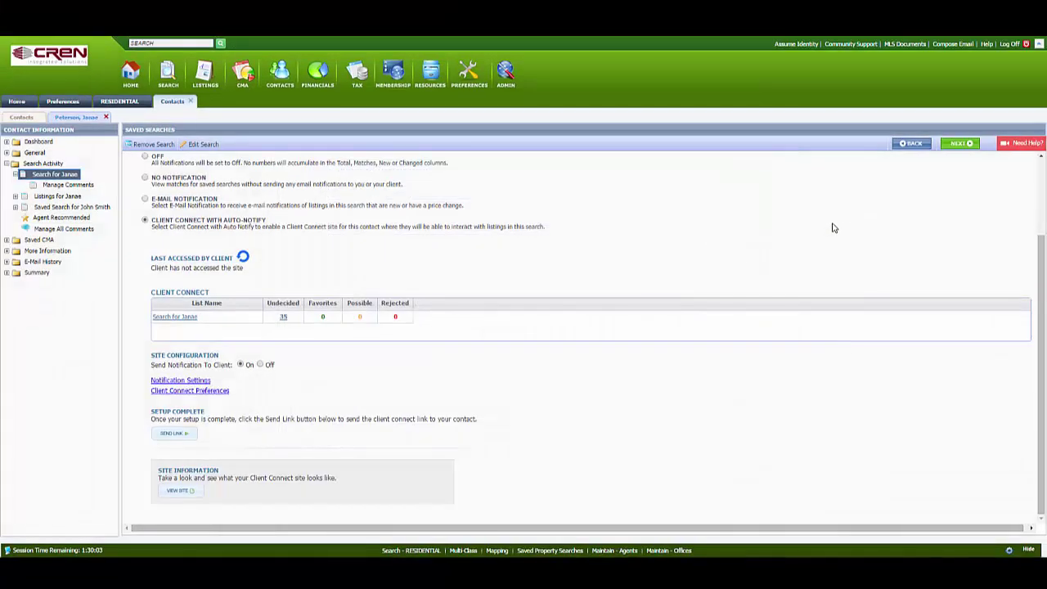